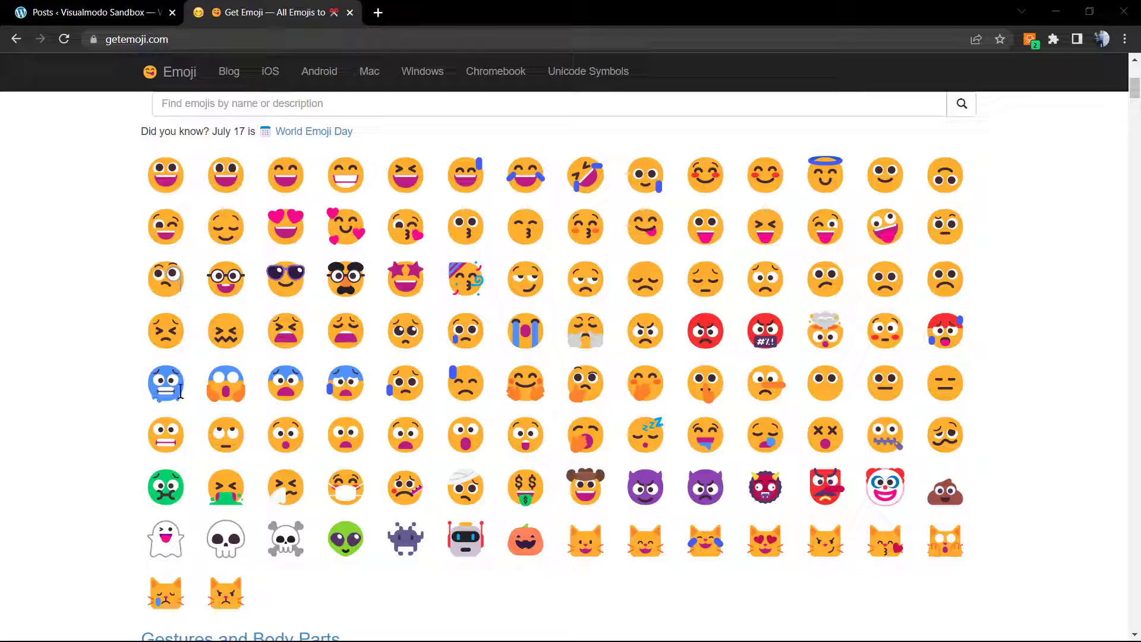
{"action": "scroll", "coordinate": [3, 339], "scroll_direction": "down", "scroll_amount": 2}
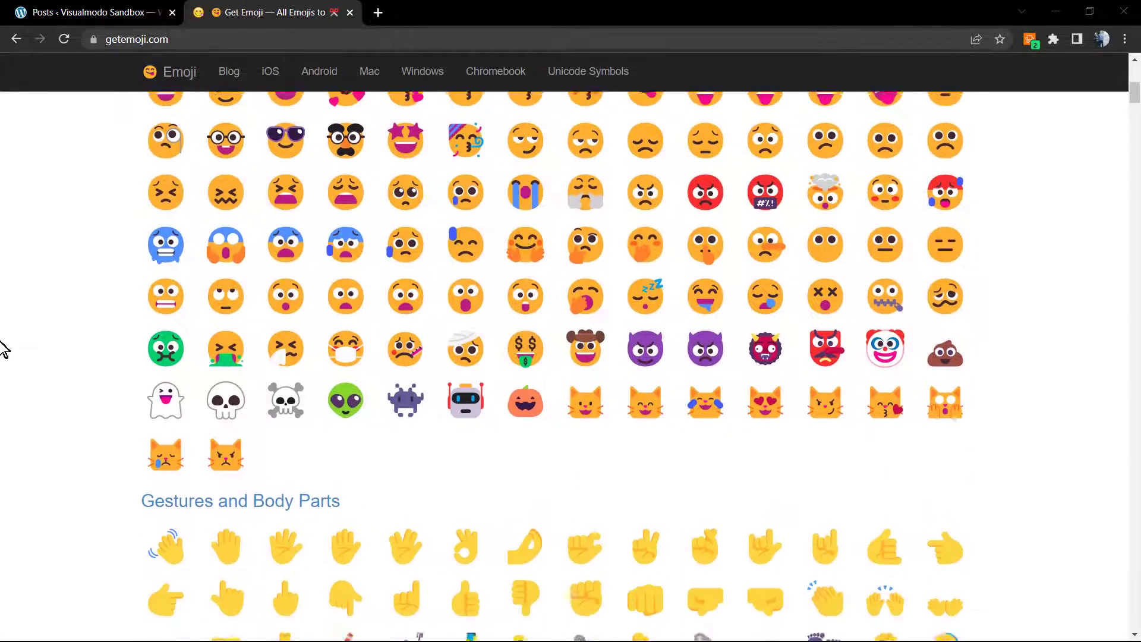
{"action": "scroll", "coordinate": [3, 348], "scroll_direction": "down", "scroll_amount": 1}
{"action": "scroll", "coordinate": [3, 348], "scroll_direction": "down", "scroll_amount": 1}
{"action": "scroll", "coordinate": [3, 348], "scroll_direction": "down", "scroll_amount": 1}
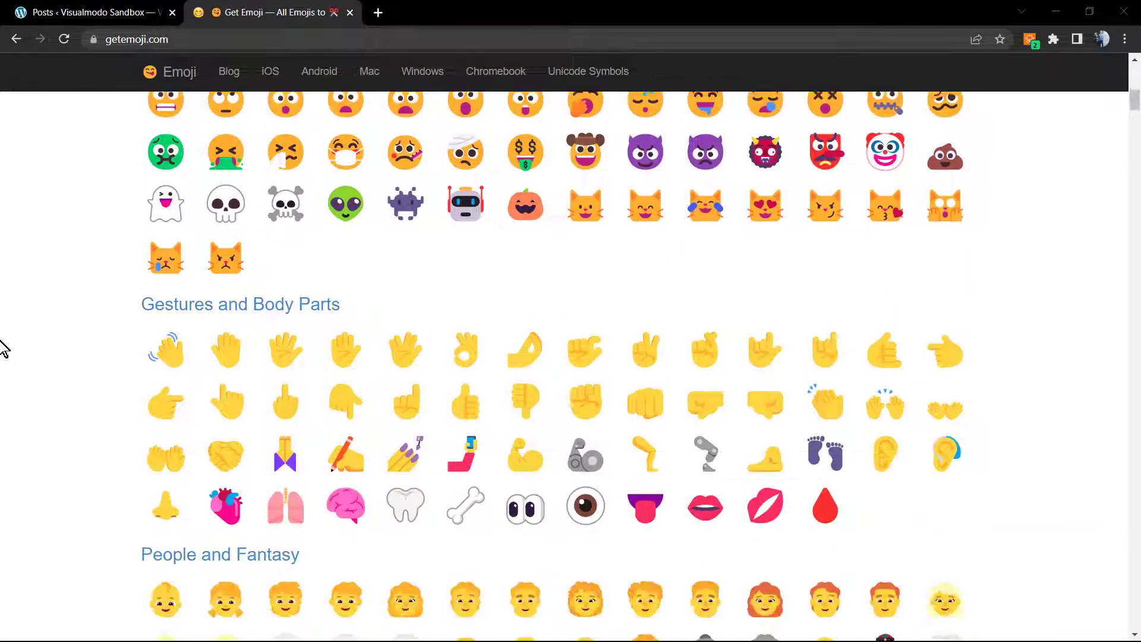
{"action": "scroll", "coordinate": [2, 347], "scroll_direction": "down", "scroll_amount": 1}
{"action": "scroll", "coordinate": [3, 348], "scroll_direction": "down", "scroll_amount": 1}
{"action": "scroll", "coordinate": [3, 347], "scroll_direction": "down", "scroll_amount": 1}
{"action": "scroll", "coordinate": [3, 344], "scroll_direction": "down", "scroll_amount": 1}
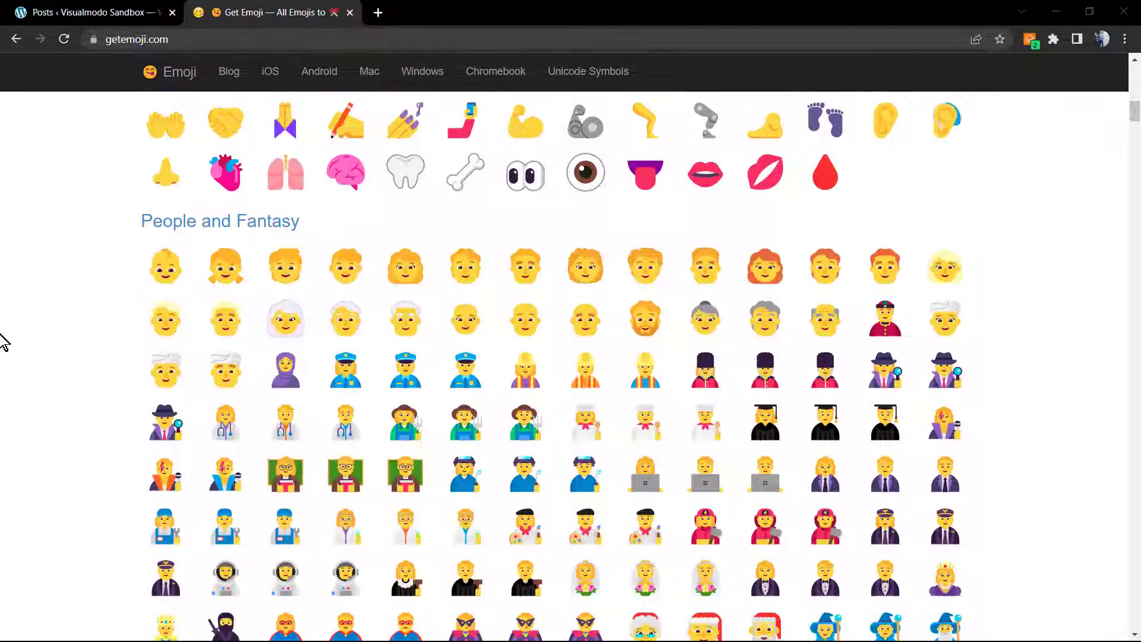
{"action": "scroll", "coordinate": [76, 326], "scroll_direction": "down", "scroll_amount": 1}
{"action": "scroll", "coordinate": [77, 323], "scroll_direction": "down", "scroll_amount": 2}
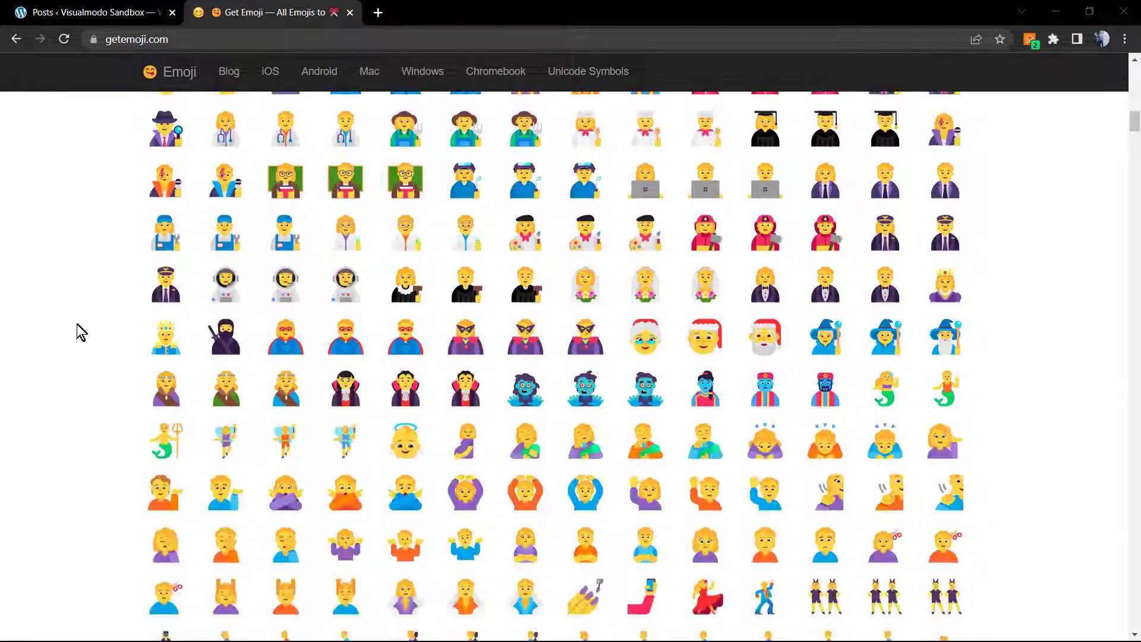
{"action": "scroll", "coordinate": [75, 324], "scroll_direction": "down", "scroll_amount": 1}
{"action": "scroll", "coordinate": [77, 331], "scroll_direction": "down", "scroll_amount": 2}
{"action": "scroll", "coordinate": [76, 332], "scroll_direction": "down", "scroll_amount": 1}
{"action": "scroll", "coordinate": [76, 331], "scroll_direction": "down", "scroll_amount": 1}
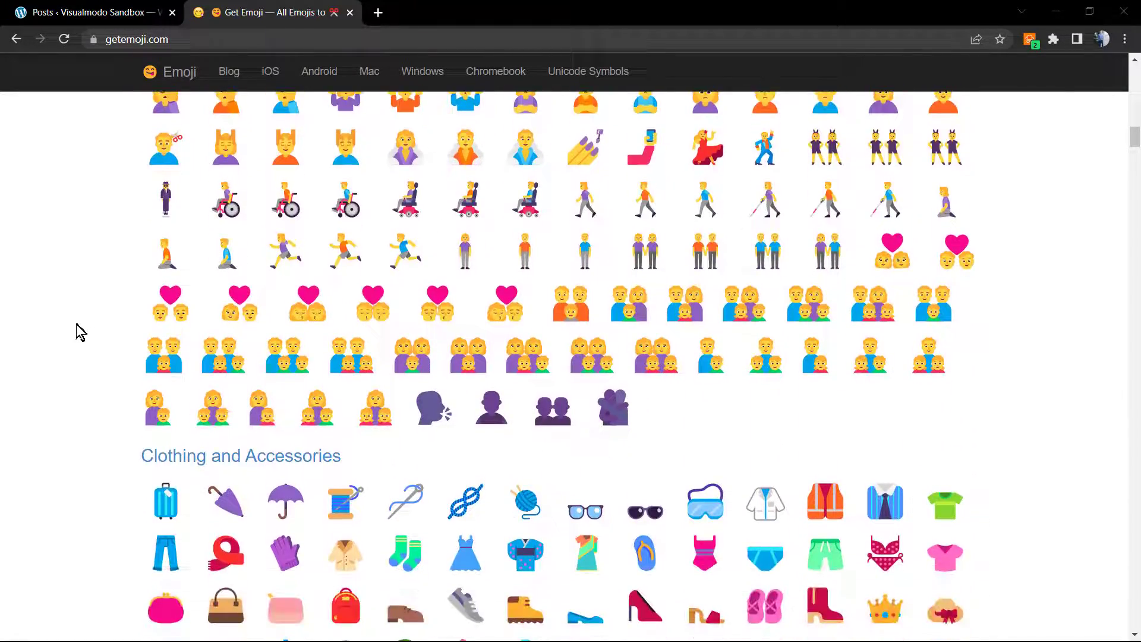
{"action": "scroll", "coordinate": [79, 332], "scroll_direction": "down", "scroll_amount": 1}
{"action": "scroll", "coordinate": [79, 332], "scroll_direction": "down", "scroll_amount": 1}
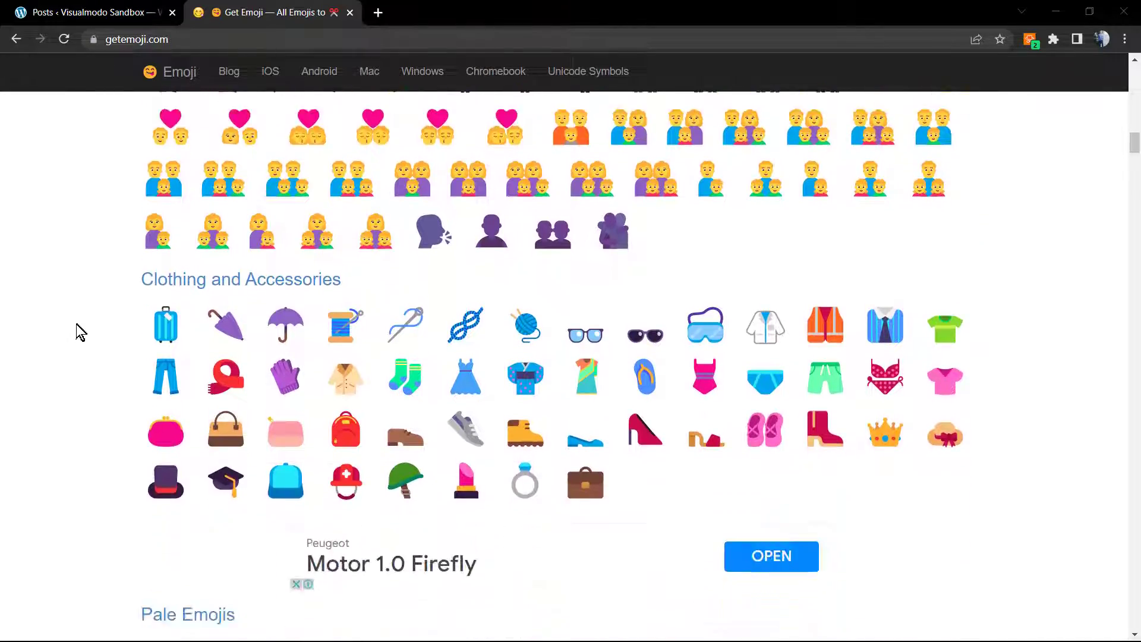
{"action": "scroll", "coordinate": [79, 332], "scroll_direction": "down", "scroll_amount": 1}
{"action": "scroll", "coordinate": [80, 332], "scroll_direction": "up", "scroll_amount": 1}
{"action": "scroll", "coordinate": [76, 324], "scroll_direction": "up", "scroll_amount": 2}
{"action": "scroll", "coordinate": [75, 324], "scroll_direction": "up", "scroll_amount": 2}
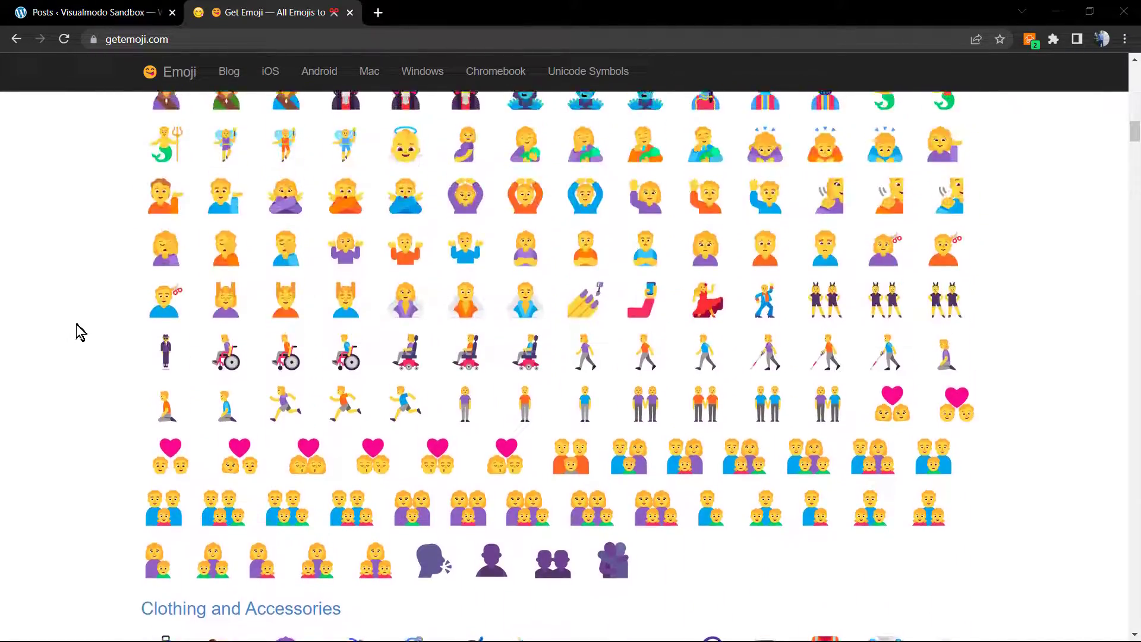
{"action": "scroll", "coordinate": [76, 323], "scroll_direction": "up", "scroll_amount": 3}
{"action": "scroll", "coordinate": [76, 323], "scroll_direction": "up", "scroll_amount": 2}
{"action": "scroll", "coordinate": [75, 324], "scroll_direction": "up", "scroll_amount": 2}
{"action": "scroll", "coordinate": [75, 324], "scroll_direction": "up", "scroll_amount": 4}
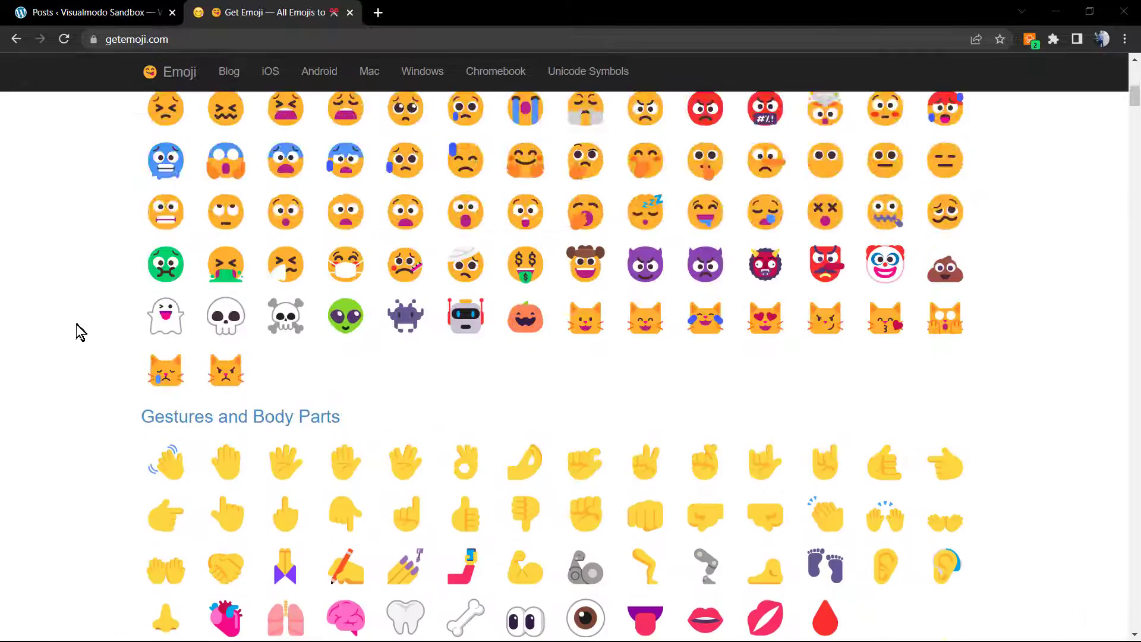
{"action": "scroll", "coordinate": [76, 330], "scroll_direction": "up", "scroll_amount": 1}
{"action": "scroll", "coordinate": [73, 342], "scroll_direction": "up", "scroll_amount": 2}
{"action": "scroll", "coordinate": [79, 366], "scroll_direction": "up", "scroll_amount": 2}
{"action": "scroll", "coordinate": [81, 383], "scroll_direction": "down", "scroll_amount": 3}
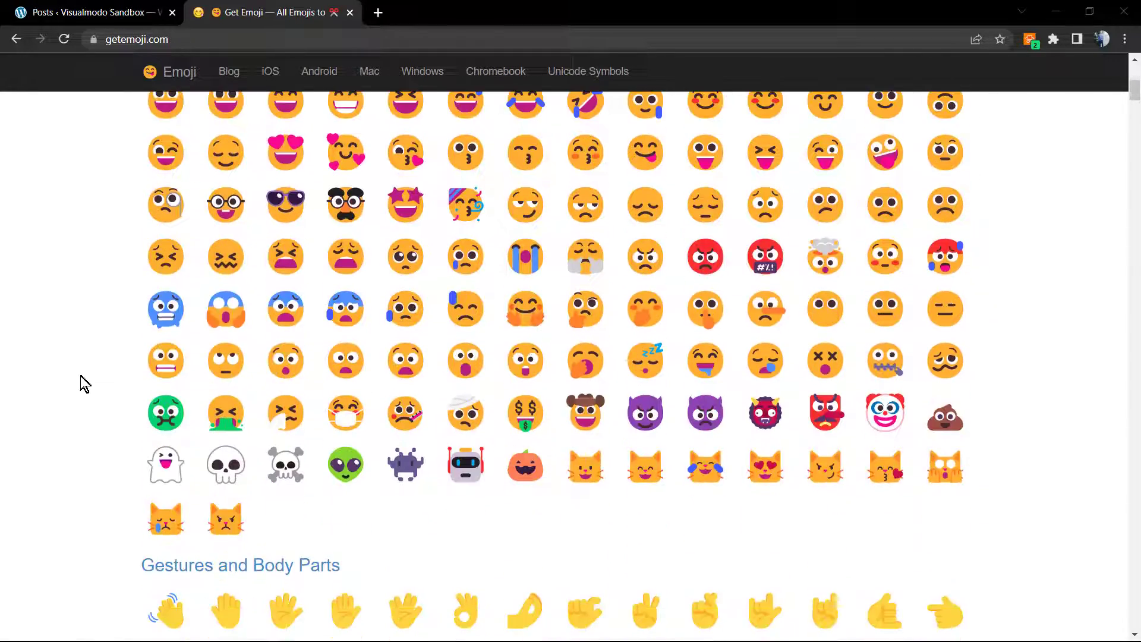
Open 'Your Online Blog Made Easy' from the posts list and place the cursor after the Vivamus paragraph.
{"action": "left_click", "coordinate": [89, 12]}
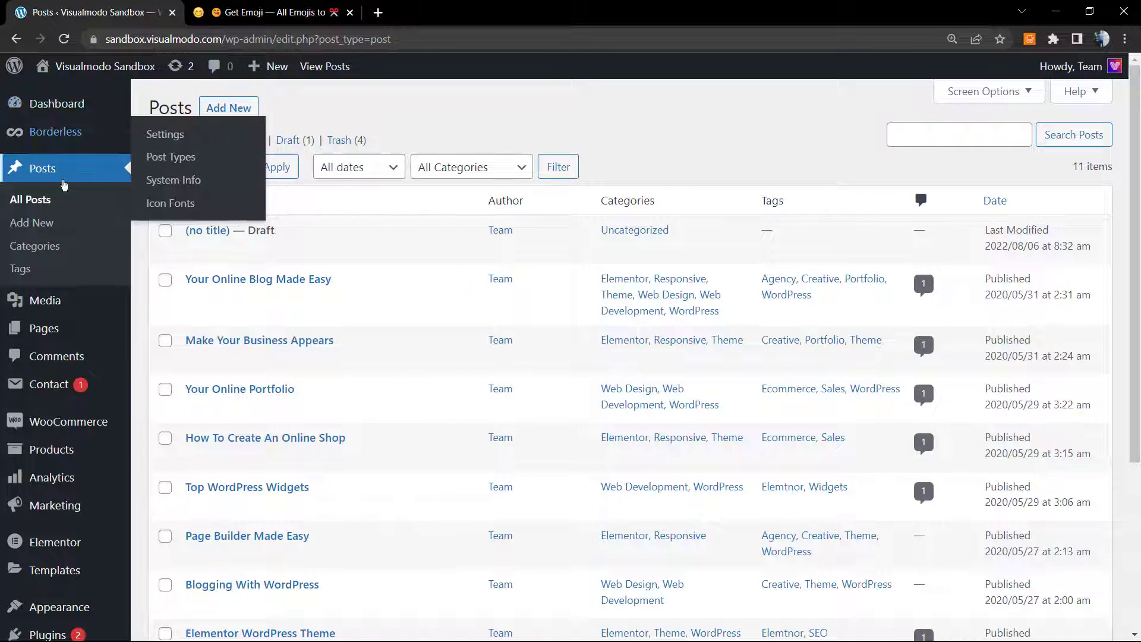
{"action": "mouse_move", "coordinate": [267, 284]}
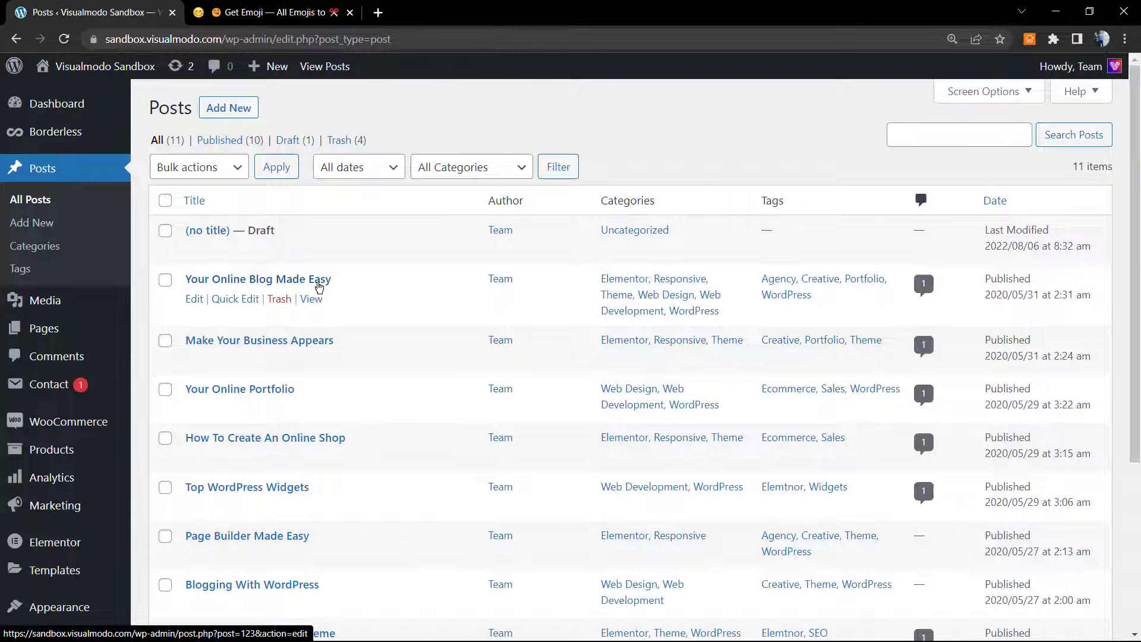
{"action": "left_click", "coordinate": [318, 287]}
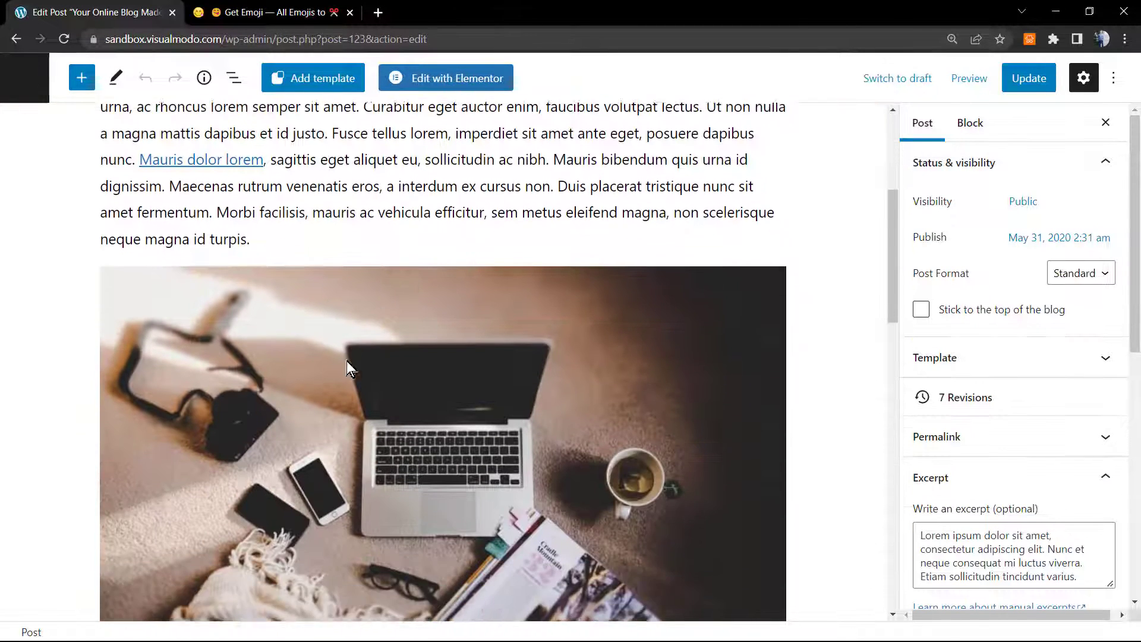
{"action": "scroll", "coordinate": [349, 367], "scroll_direction": "up", "scroll_amount": 2}
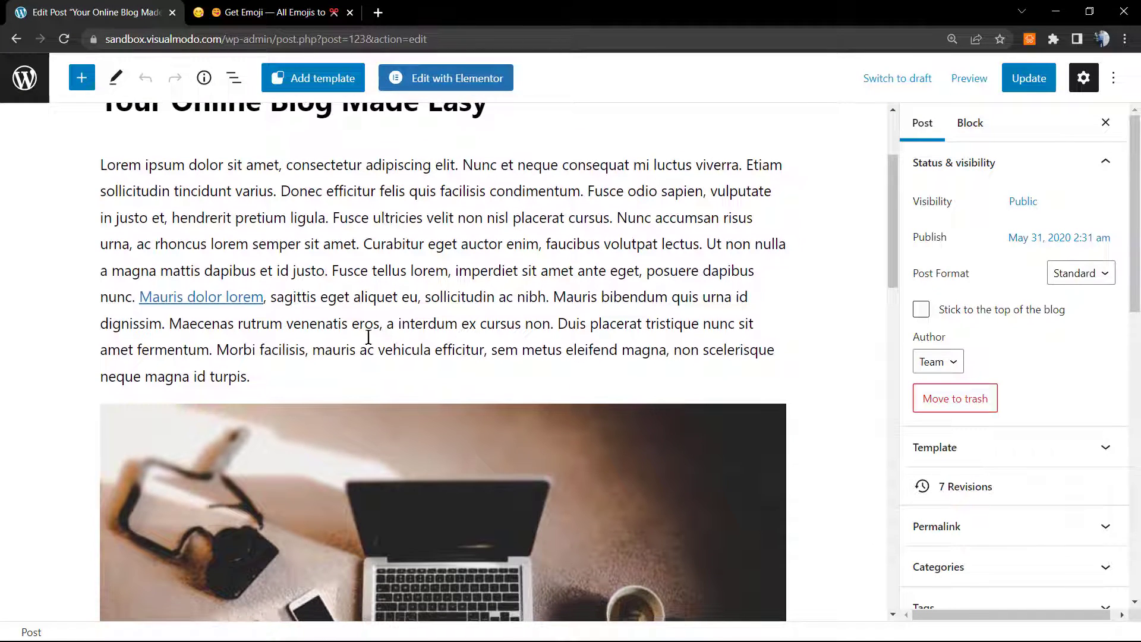
{"action": "scroll", "coordinate": [368, 337], "scroll_direction": "down", "scroll_amount": 5}
{"action": "scroll", "coordinate": [360, 348], "scroll_direction": "down", "scroll_amount": 3}
{"action": "left_click", "coordinate": [343, 366]}
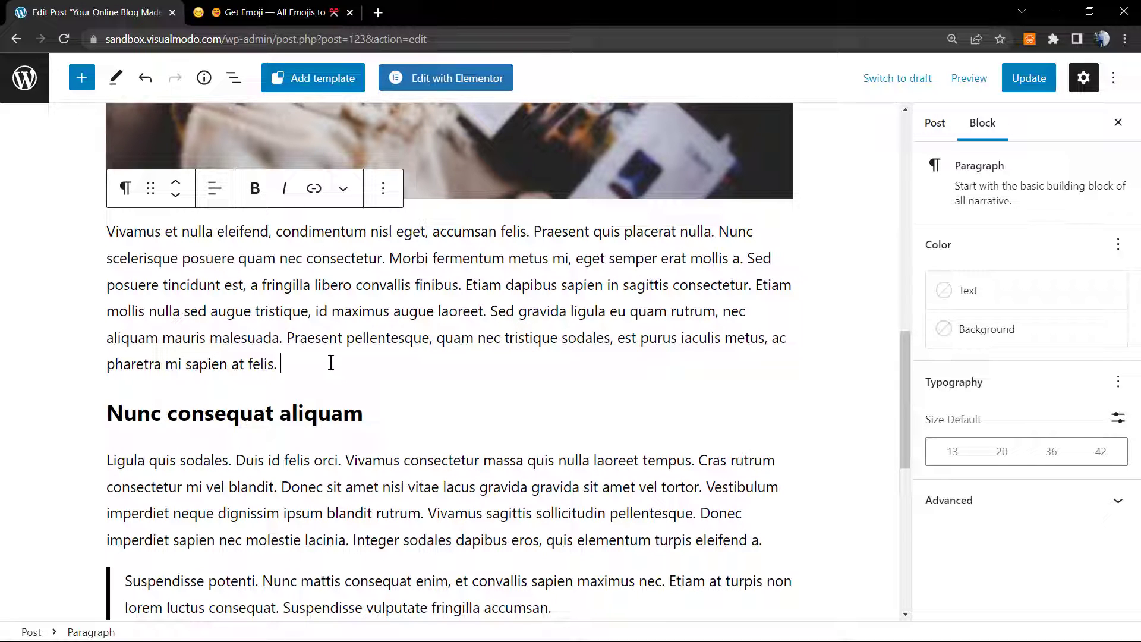
Append sparkling heart, winking tongue-out, victory hand, tears-of-joy and rolling-laughing emojis to the Vivamus paragraph.
{"action": "key", "text": "super+period"}
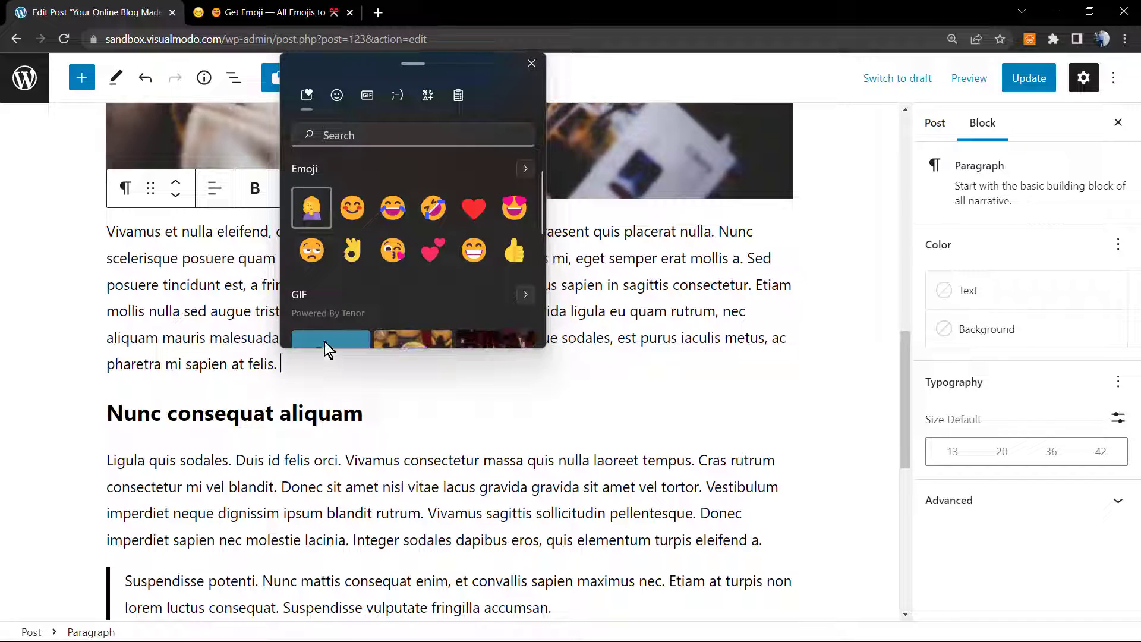
{"action": "left_click_drag", "start_coordinate": [490, 65], "coordinate": [669, 171]}
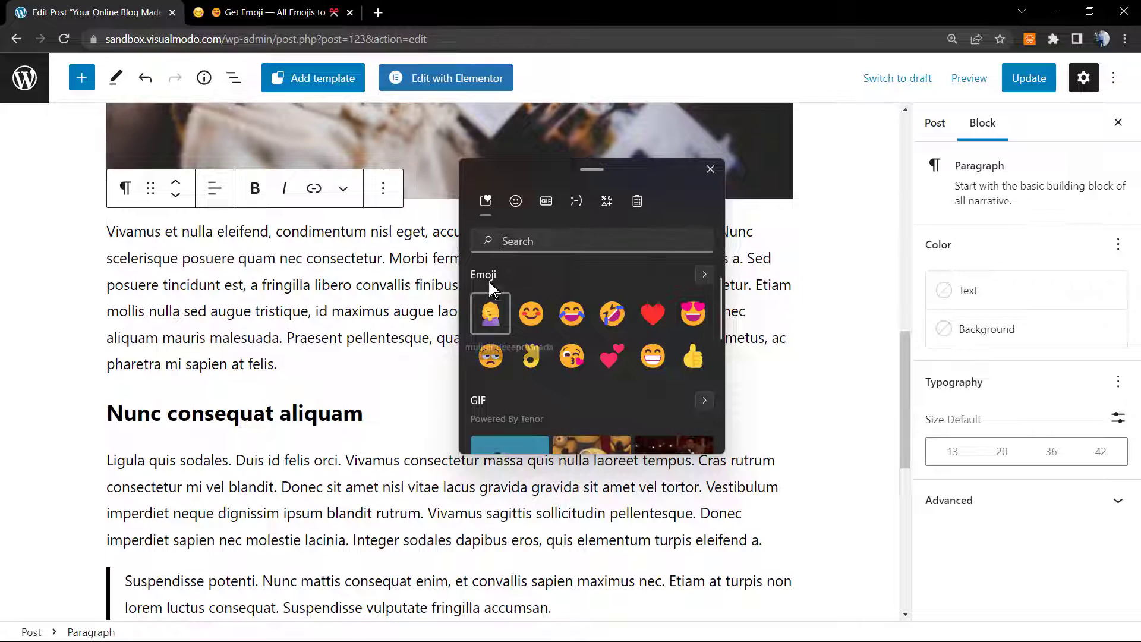
{"action": "left_click", "coordinate": [703, 277]}
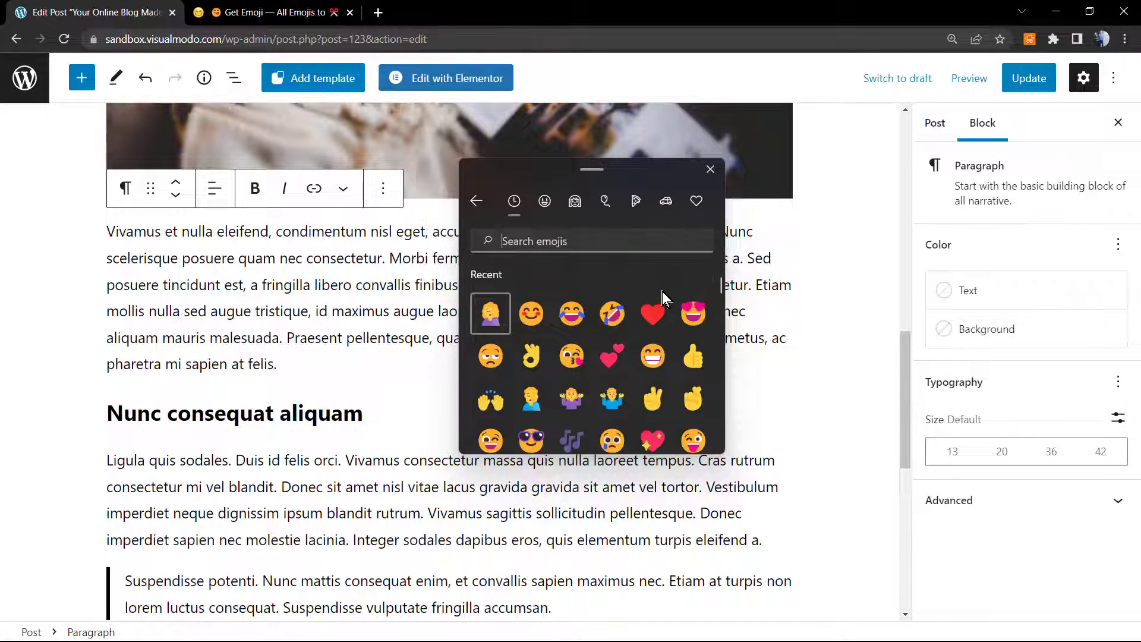
{"action": "scroll", "coordinate": [546, 350], "scroll_direction": "down", "scroll_amount": 2}
{"action": "scroll", "coordinate": [545, 343], "scroll_direction": "up", "scroll_amount": 1}
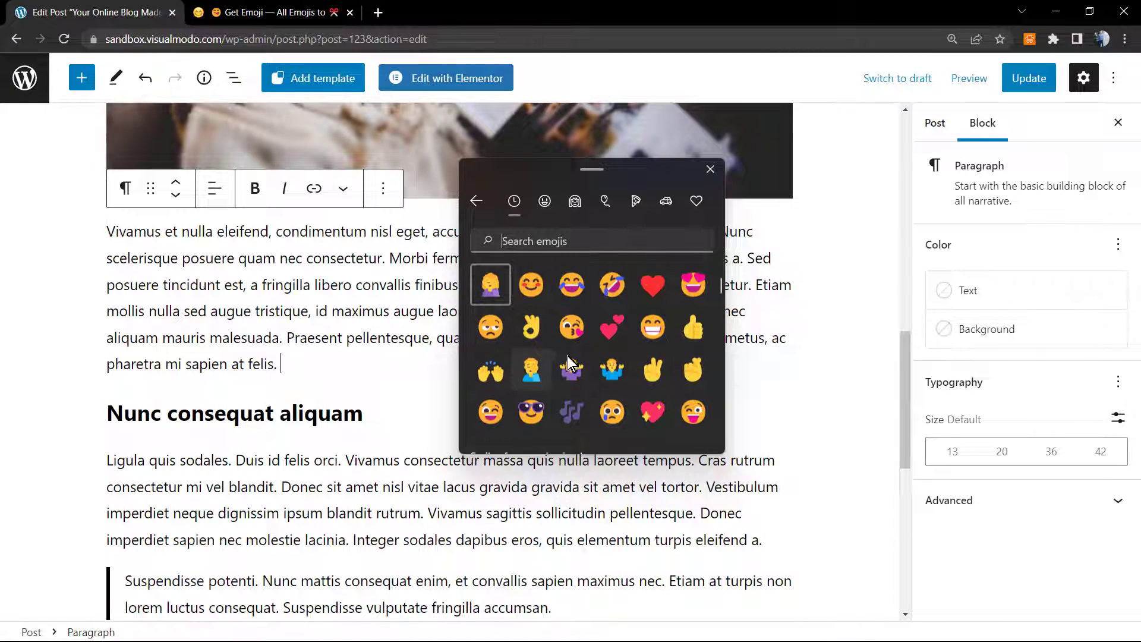
{"action": "left_click", "coordinate": [658, 417]}
{"action": "left_click", "coordinate": [696, 414]}
{"action": "left_click", "coordinate": [657, 373]}
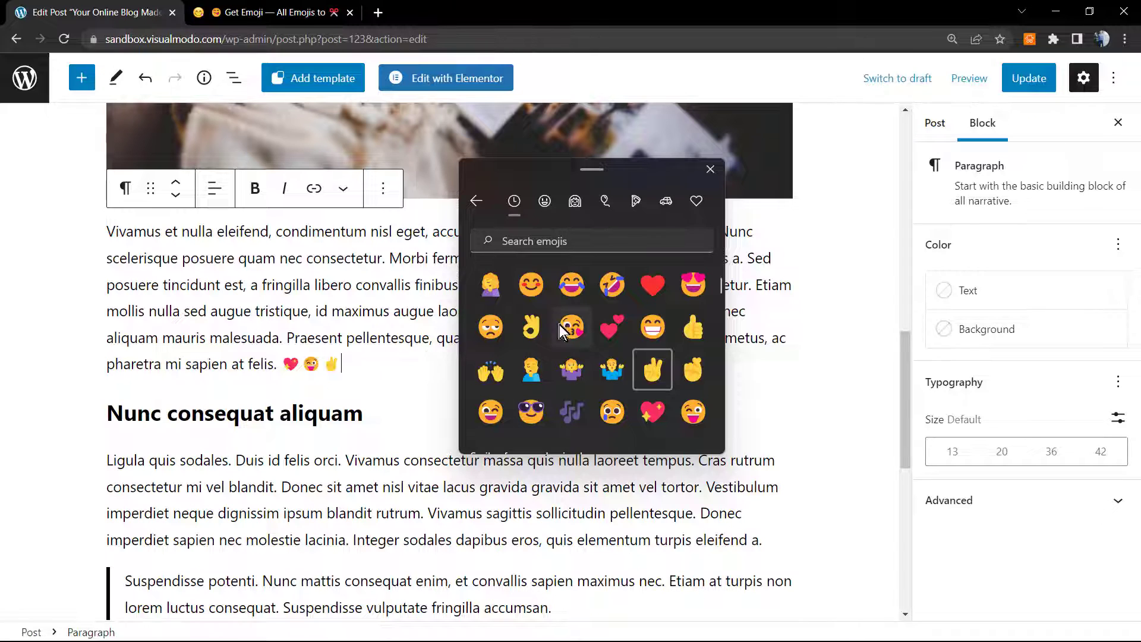
{"action": "left_click", "coordinate": [568, 292]}
{"action": "left_click", "coordinate": [611, 285]}
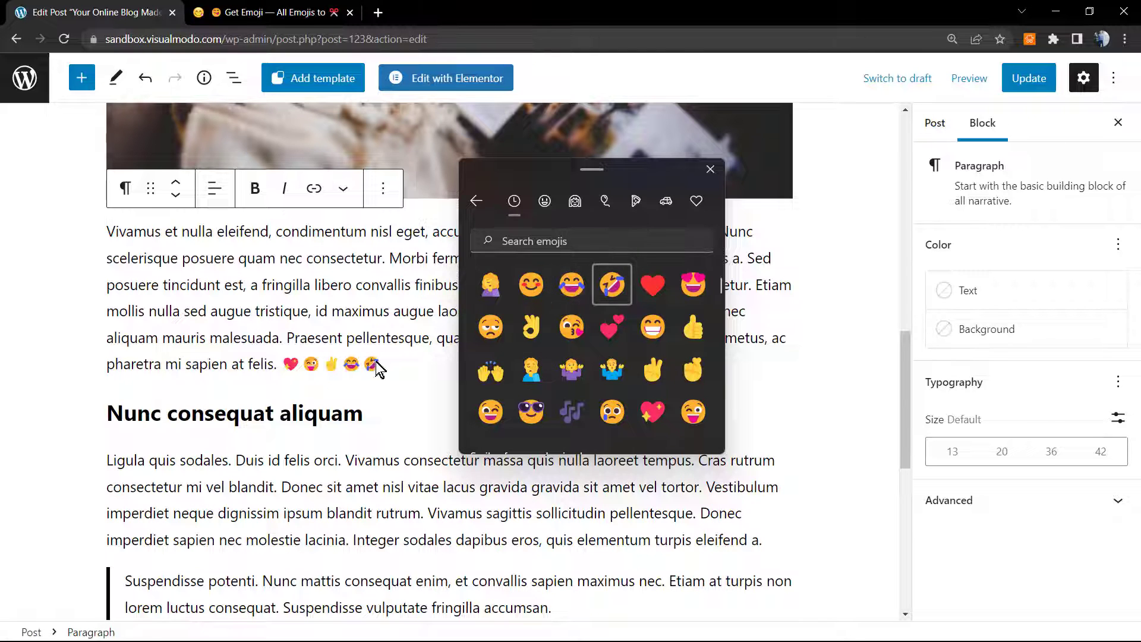
{"action": "left_click", "coordinate": [416, 369]}
{"action": "scroll", "coordinate": [572, 312], "scroll_direction": "up", "scroll_amount": 1}
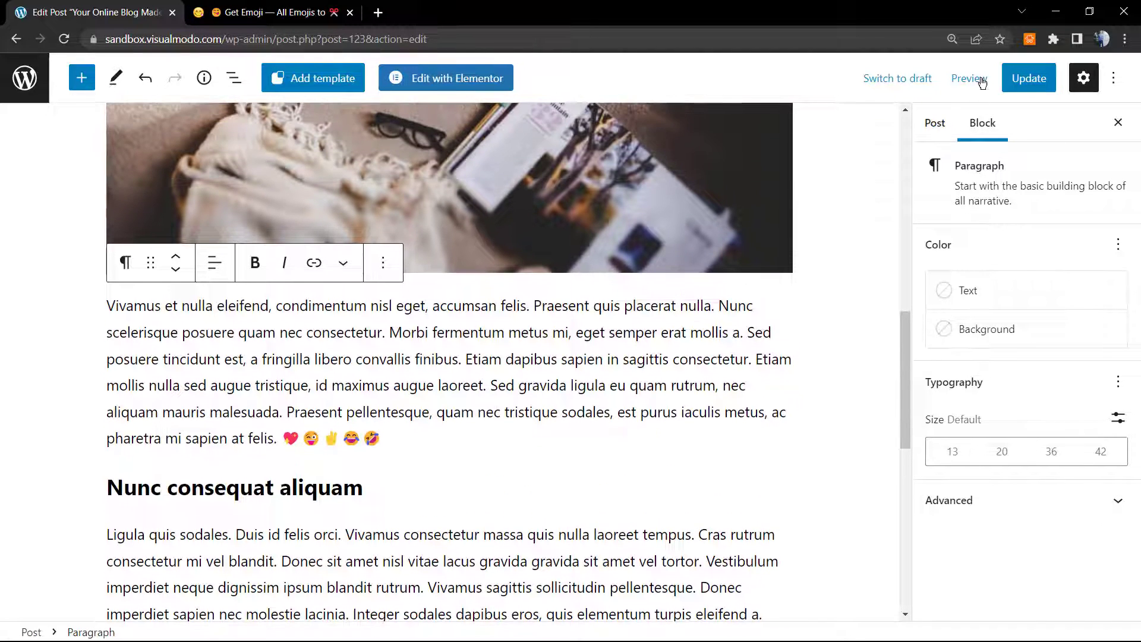
Update the post with its five new emojis and return to the getemoji.com list.
{"action": "left_click", "coordinate": [1026, 81]}
{"action": "scroll", "coordinate": [438, 374], "scroll_direction": "down", "scroll_amount": 1}
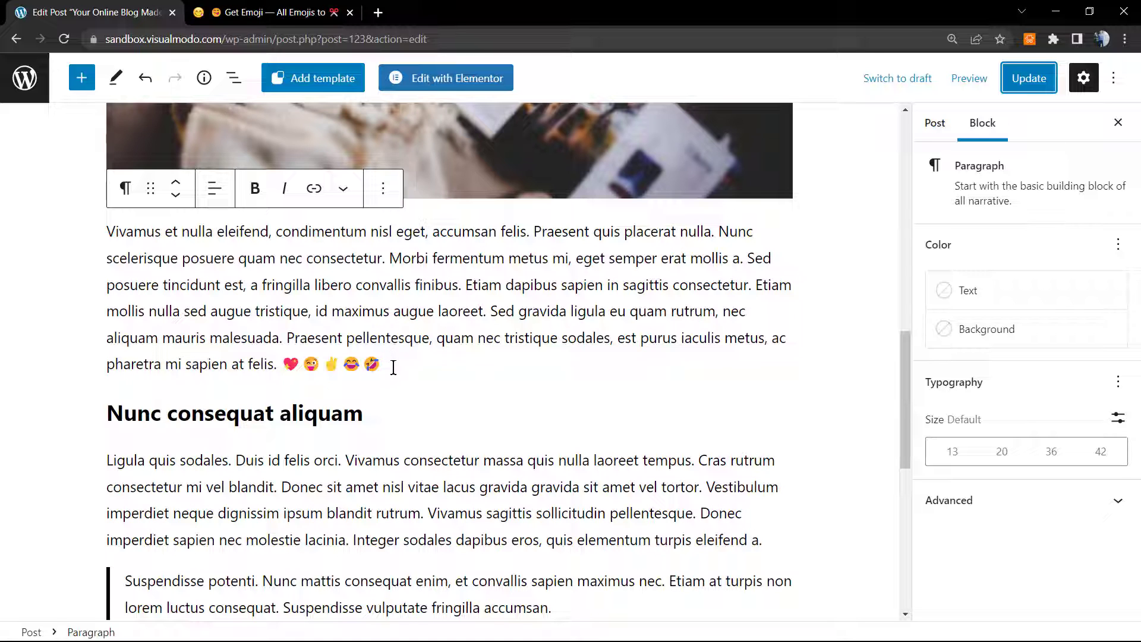
{"action": "left_click", "coordinate": [298, 10]}
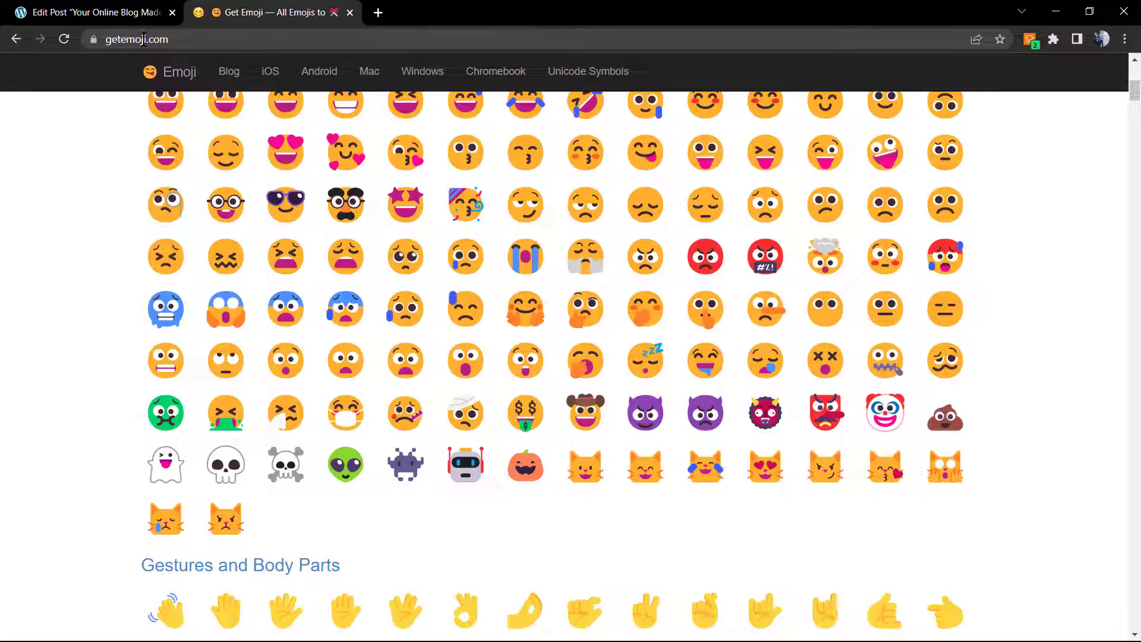
{"action": "scroll", "coordinate": [465, 312], "scroll_direction": "down", "scroll_amount": 3}
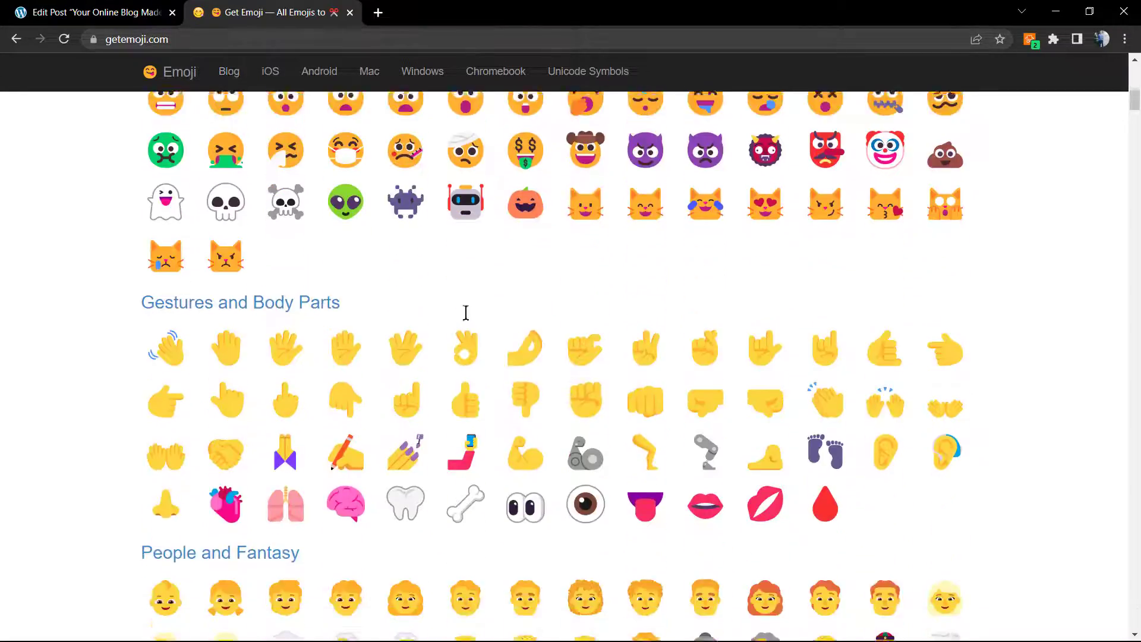
{"action": "scroll", "coordinate": [466, 312], "scroll_direction": "down", "scroll_amount": 2}
{"action": "scroll", "coordinate": [487, 332], "scroll_direction": "down", "scroll_amount": 2}
{"action": "scroll", "coordinate": [486, 331], "scroll_direction": "down", "scroll_amount": 2}
{"action": "scroll", "coordinate": [487, 333], "scroll_direction": "down", "scroll_amount": 2}
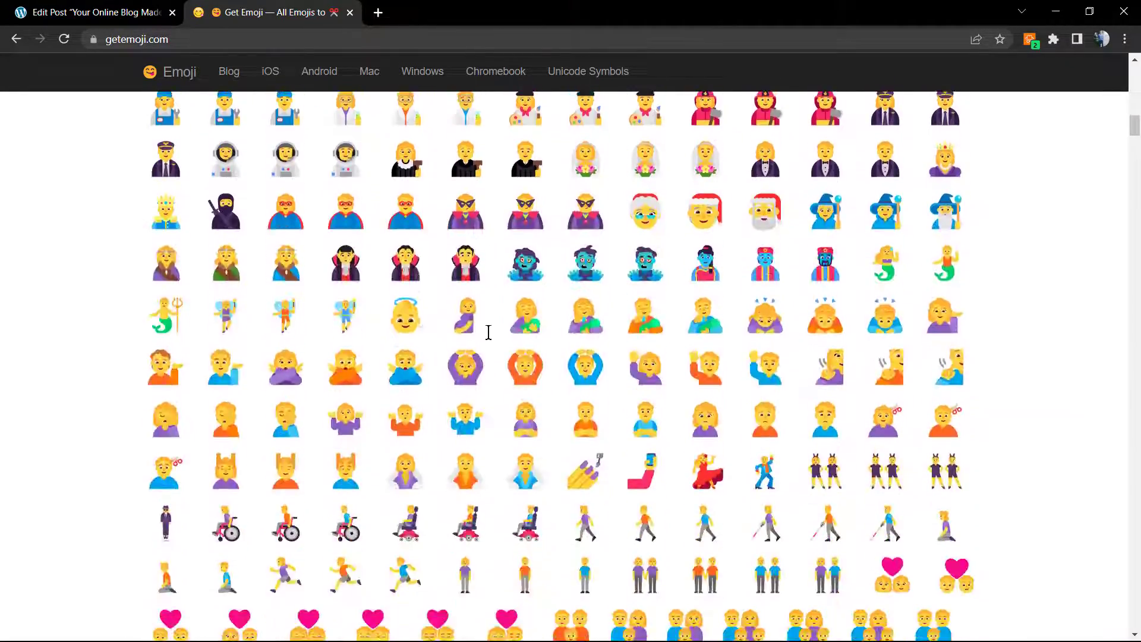
{"action": "scroll", "coordinate": [488, 332], "scroll_direction": "down", "scroll_amount": 1}
{"action": "scroll", "coordinate": [489, 330], "scroll_direction": "down", "scroll_amount": 4}
{"action": "scroll", "coordinate": [487, 333], "scroll_direction": "down", "scroll_amount": 2}
{"action": "scroll", "coordinate": [484, 336], "scroll_direction": "down", "scroll_amount": 1}
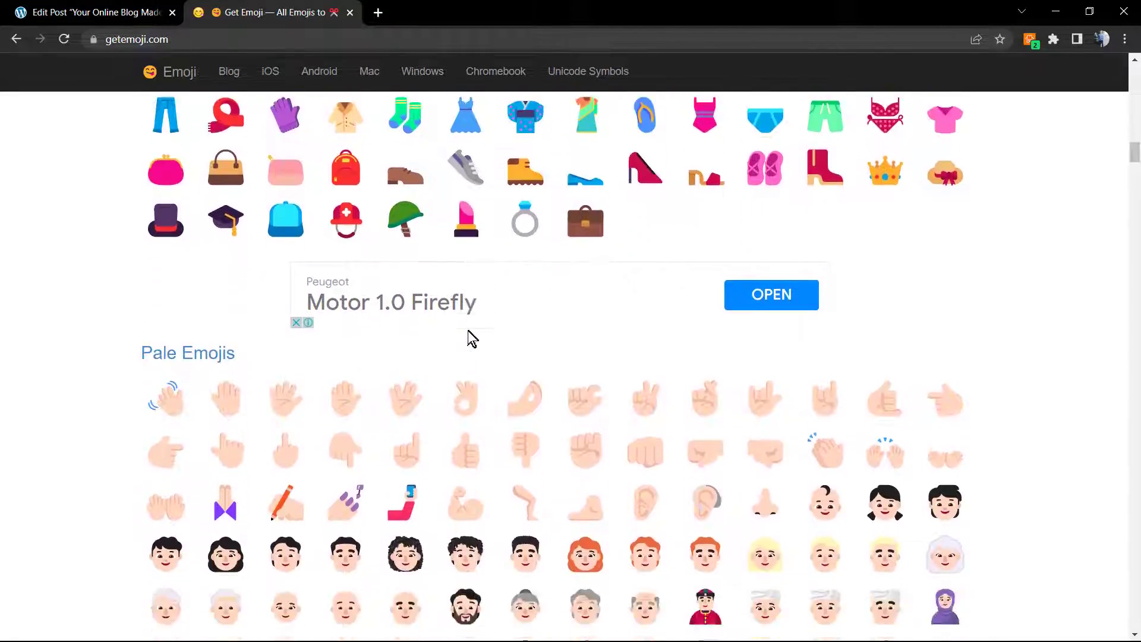
{"action": "scroll", "coordinate": [470, 337], "scroll_direction": "down", "scroll_amount": 3}
{"action": "scroll", "coordinate": [490, 348], "scroll_direction": "down", "scroll_amount": 2}
{"action": "scroll", "coordinate": [517, 362], "scroll_direction": "down", "scroll_amount": 3}
{"action": "scroll", "coordinate": [542, 376], "scroll_direction": "down", "scroll_amount": 4}
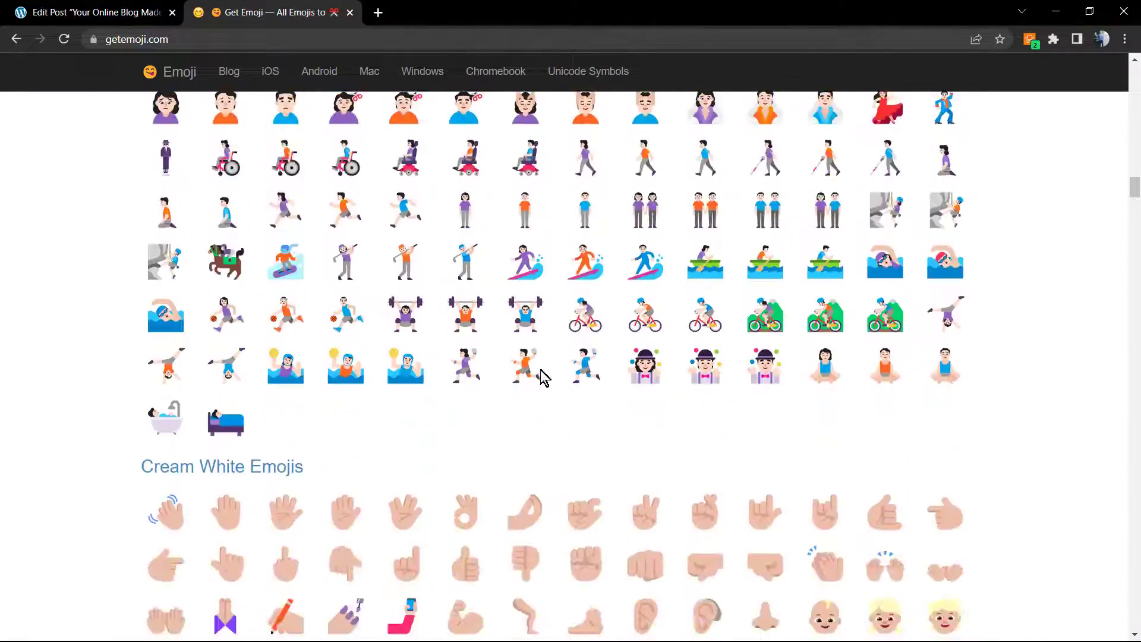
{"action": "scroll", "coordinate": [541, 377], "scroll_direction": "down", "scroll_amount": 2}
{"action": "scroll", "coordinate": [536, 377], "scroll_direction": "down", "scroll_amount": 3}
{"action": "scroll", "coordinate": [531, 377], "scroll_direction": "down", "scroll_amount": 12}
{"action": "scroll", "coordinate": [527, 376], "scroll_direction": "down", "scroll_amount": 1}
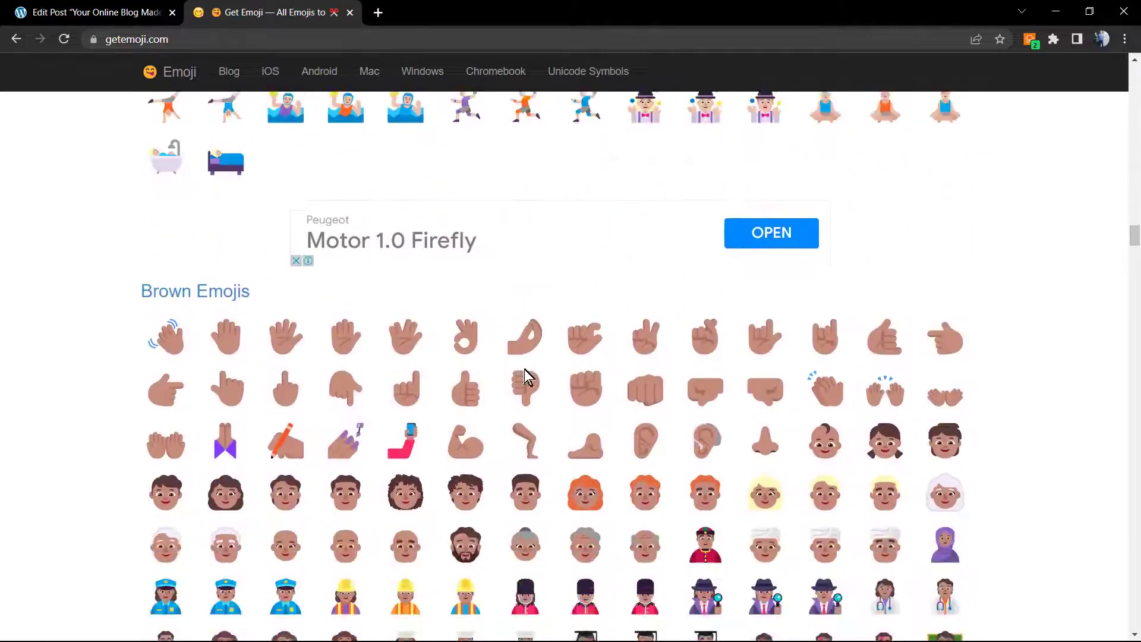
{"action": "scroll", "coordinate": [526, 376], "scroll_direction": "down", "scroll_amount": 4}
{"action": "scroll", "coordinate": [522, 375], "scroll_direction": "down", "scroll_amount": 15}
{"action": "scroll", "coordinate": [513, 370], "scroll_direction": "down", "scroll_amount": 4}
{"action": "scroll", "coordinate": [504, 364], "scroll_direction": "down", "scroll_amount": 3}
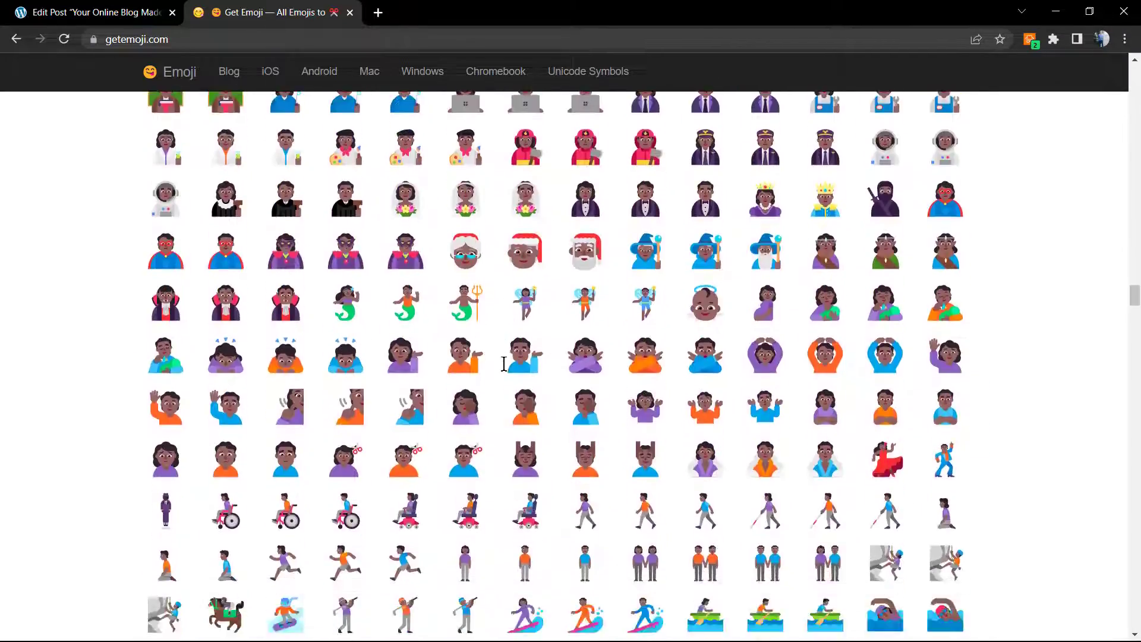
{"action": "scroll", "coordinate": [508, 365], "scroll_direction": "down", "scroll_amount": 5}
{"action": "scroll", "coordinate": [539, 374], "scroll_direction": "down", "scroll_amount": 3}
{"action": "scroll", "coordinate": [557, 388], "scroll_direction": "down", "scroll_amount": 3}
{"action": "scroll", "coordinate": [543, 400], "scroll_direction": "down", "scroll_amount": 2}
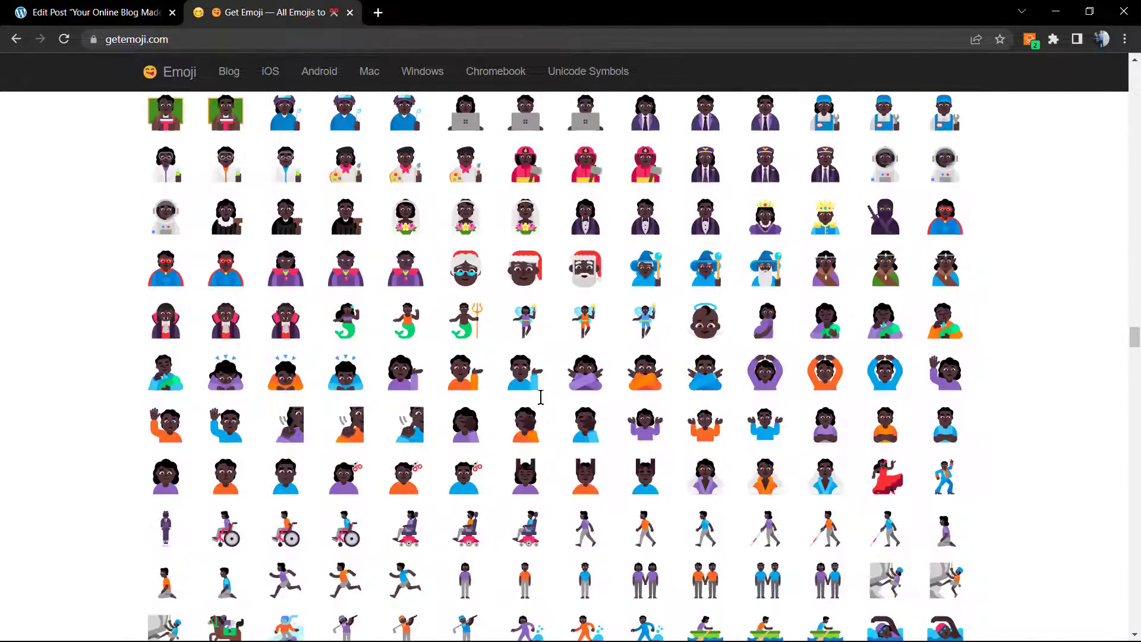
{"action": "scroll", "coordinate": [535, 399], "scroll_direction": "down", "scroll_amount": 15}
{"action": "scroll", "coordinate": [528, 399], "scroll_direction": "down", "scroll_amount": 8}
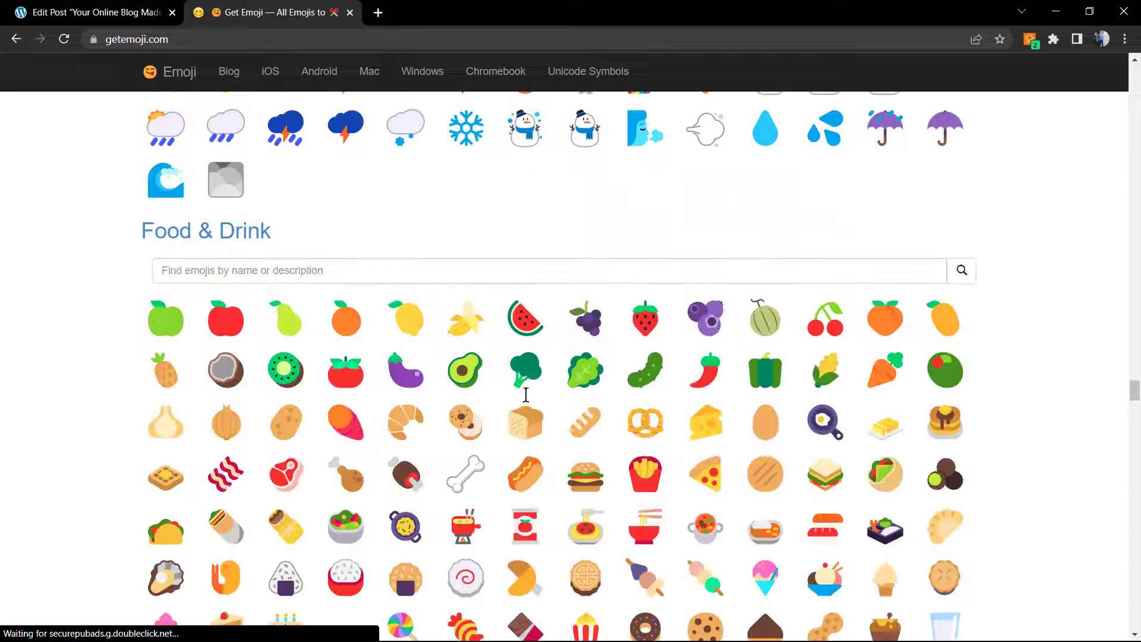
Copy the getemoji.com watermelon, paste it twice at the paragraph end, and update the post.
{"action": "left_click", "coordinate": [531, 327]}
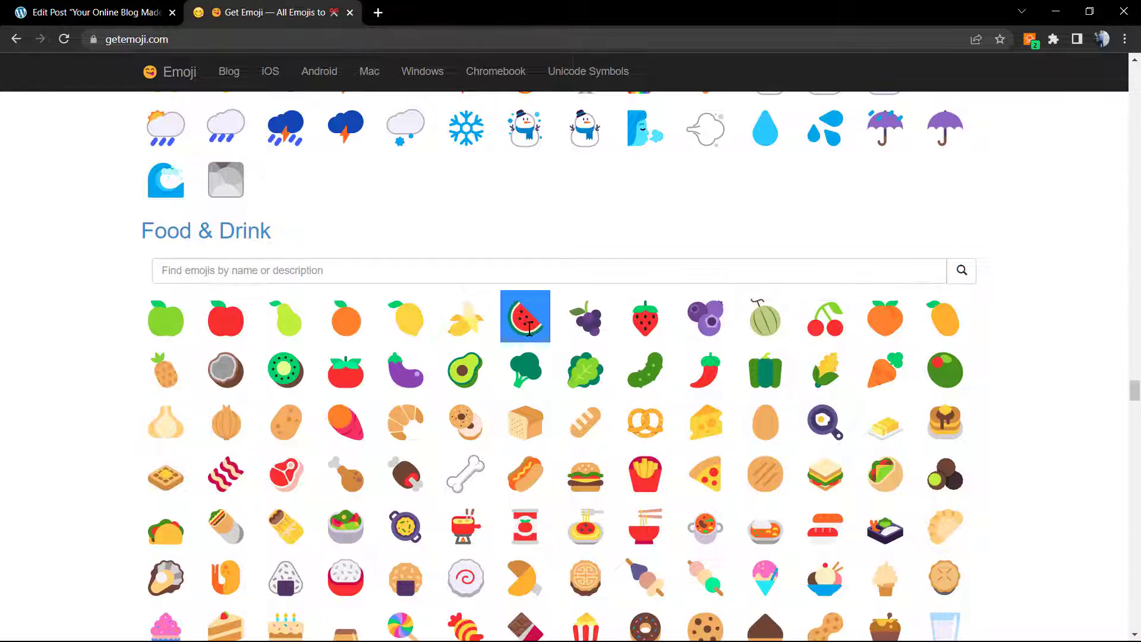
{"action": "left_click", "coordinate": [134, 12]}
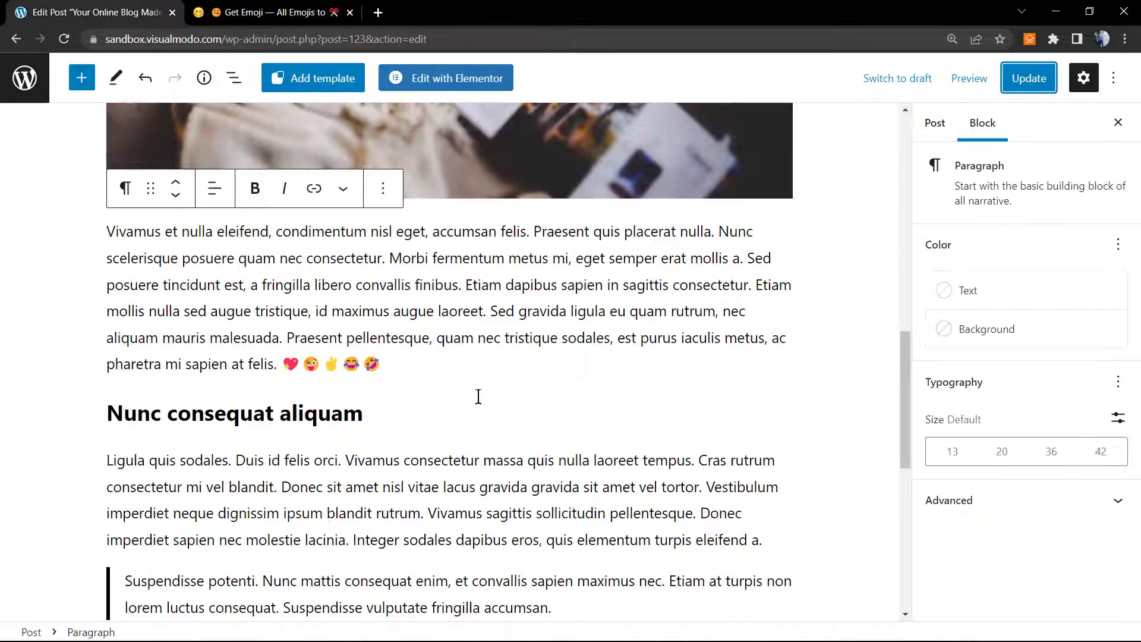
{"action": "scroll", "coordinate": [416, 357], "scroll_direction": "up", "scroll_amount": 1}
{"action": "type", "text": "🍉"}
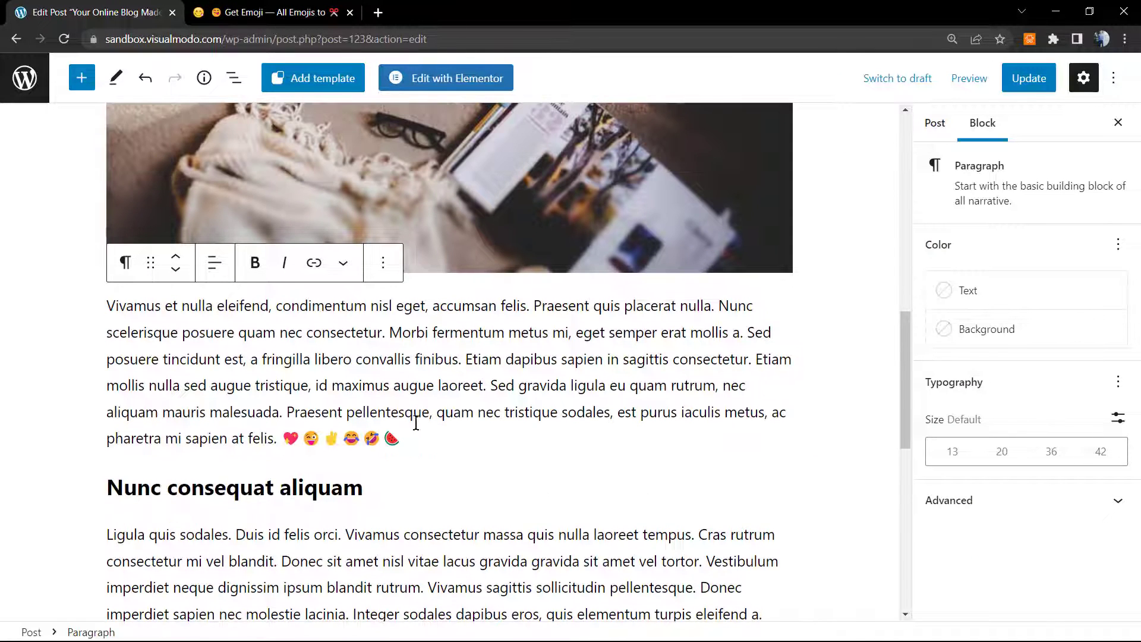
{"action": "type", "text": "🍉"}
{"action": "type", "text": "🍉"}
{"action": "left_click", "coordinate": [1026, 79]}
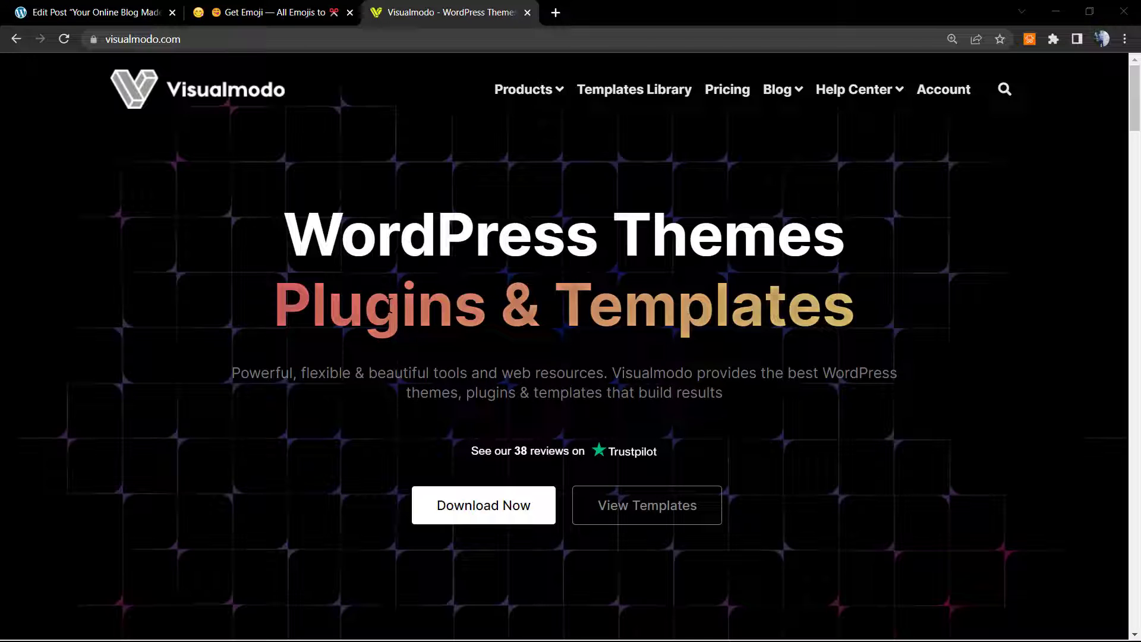
{"action": "mouse_move", "coordinate": [524, 90]}
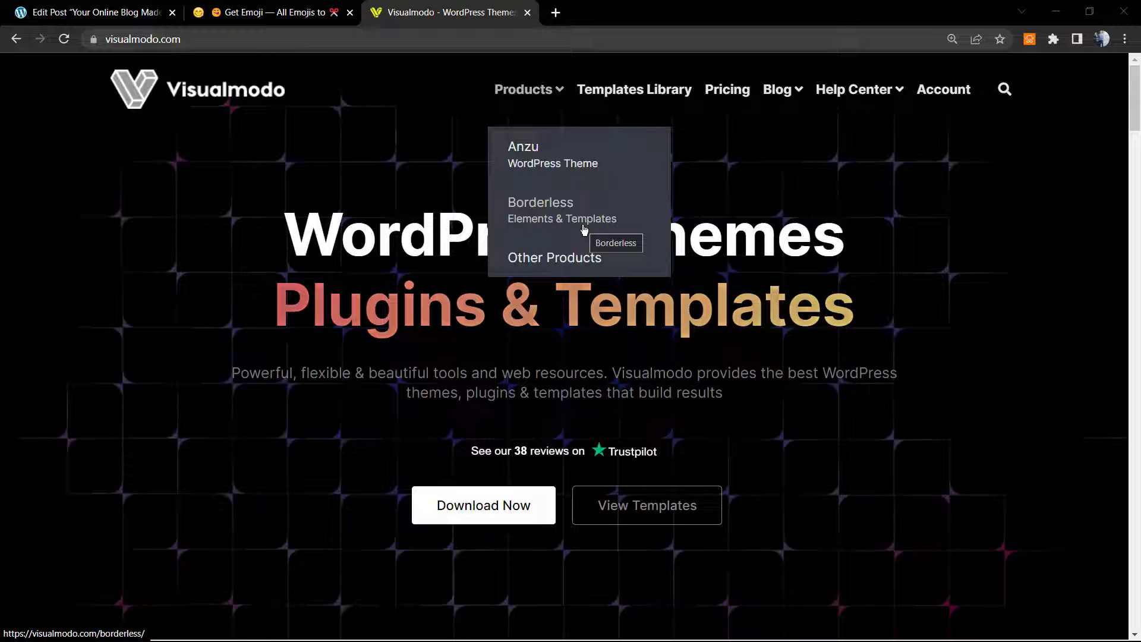
Open Visualmodo's Templates Library and browse its website templates, from Yoga Studio to Music School.
{"action": "left_click", "coordinate": [613, 103]}
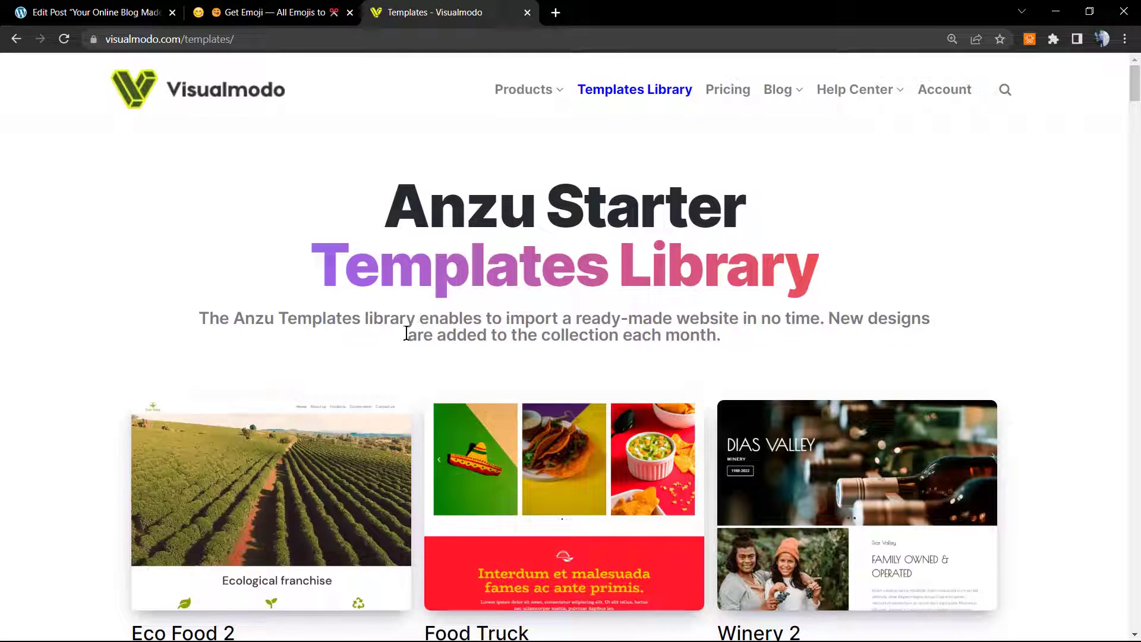
{"action": "scroll", "coordinate": [406, 332], "scroll_direction": "down", "scroll_amount": 3}
{"action": "scroll", "coordinate": [408, 338], "scroll_direction": "down", "scroll_amount": 2}
{"action": "scroll", "coordinate": [408, 336], "scroll_direction": "down", "scroll_amount": 3}
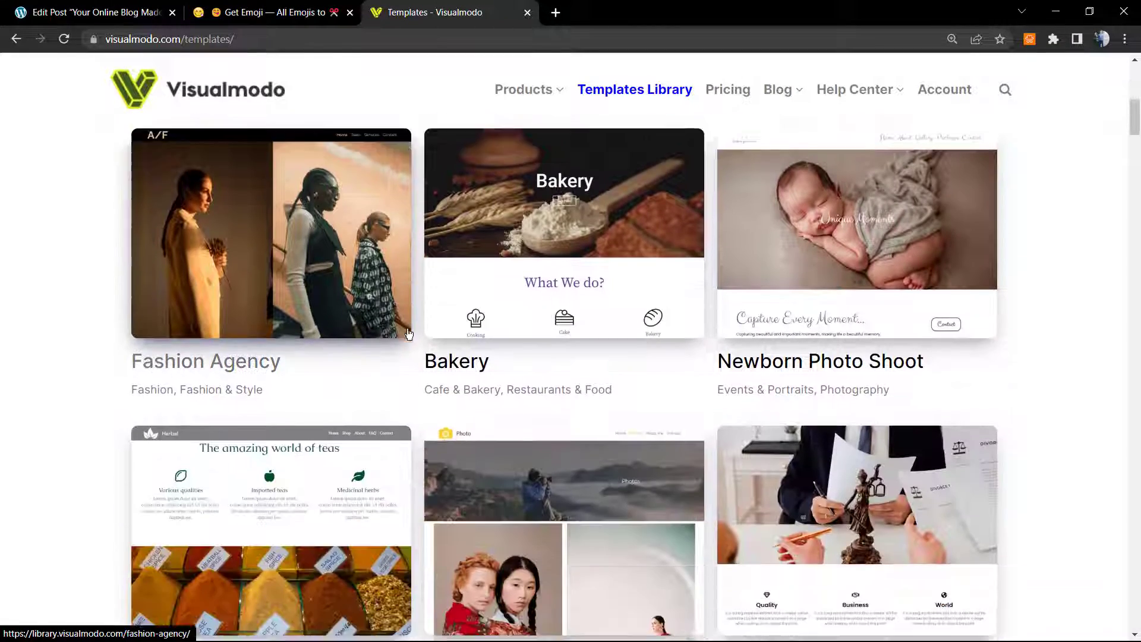
{"action": "scroll", "coordinate": [407, 335], "scroll_direction": "down", "scroll_amount": 2}
{"action": "scroll", "coordinate": [409, 334], "scroll_direction": "down", "scroll_amount": 2}
{"action": "scroll", "coordinate": [408, 333], "scroll_direction": "down", "scroll_amount": 2}
{"action": "scroll", "coordinate": [408, 334], "scroll_direction": "down", "scroll_amount": 2}
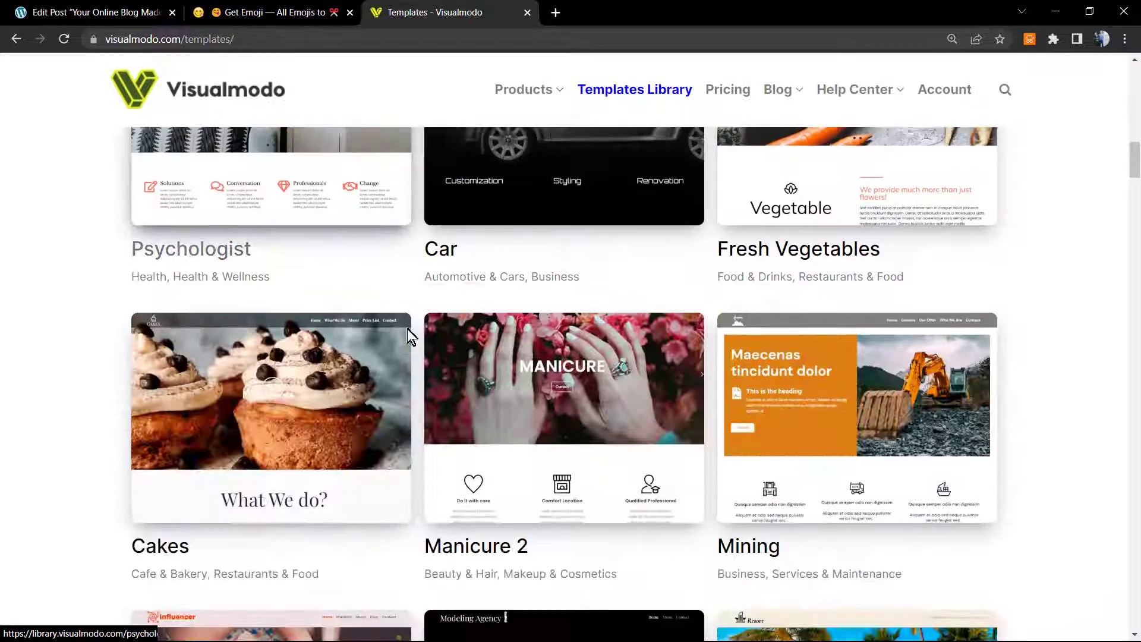
{"action": "scroll", "coordinate": [408, 334], "scroll_direction": "down", "scroll_amount": 2}
{"action": "scroll", "coordinate": [409, 334], "scroll_direction": "down", "scroll_amount": 1}
{"action": "scroll", "coordinate": [409, 334], "scroll_direction": "down", "scroll_amount": 3}
{"action": "scroll", "coordinate": [408, 334], "scroll_direction": "down", "scroll_amount": 3}
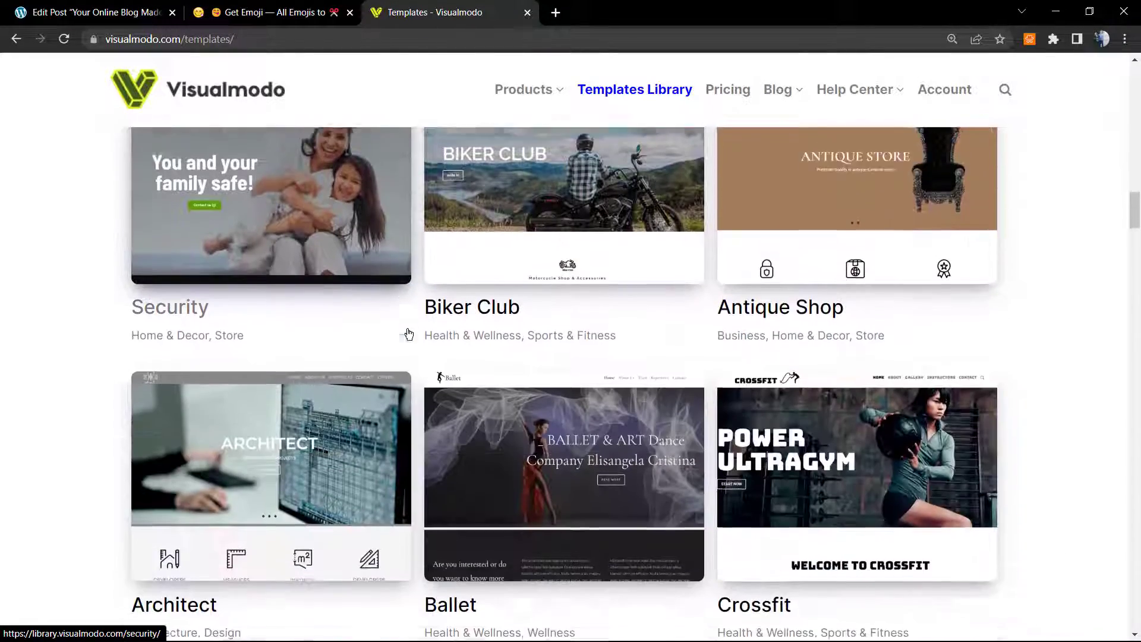
{"action": "scroll", "coordinate": [408, 333], "scroll_direction": "down", "scroll_amount": 1}
{"action": "scroll", "coordinate": [408, 334], "scroll_direction": "down", "scroll_amount": 1}
{"action": "scroll", "coordinate": [408, 334], "scroll_direction": "down", "scroll_amount": 3}
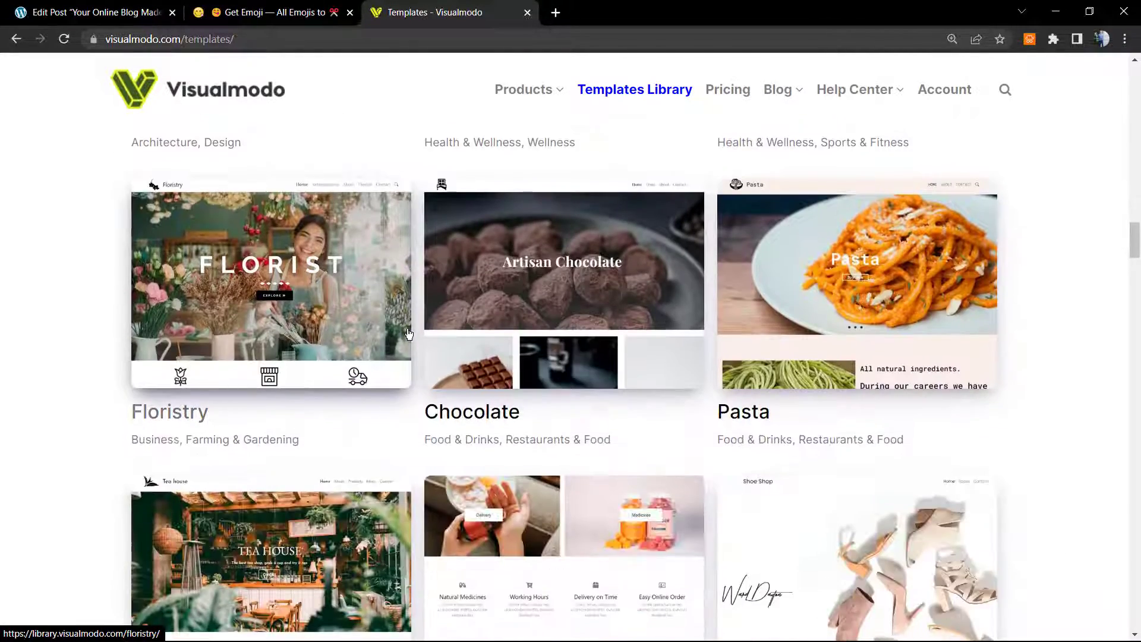
{"action": "scroll", "coordinate": [409, 334], "scroll_direction": "down", "scroll_amount": 1}
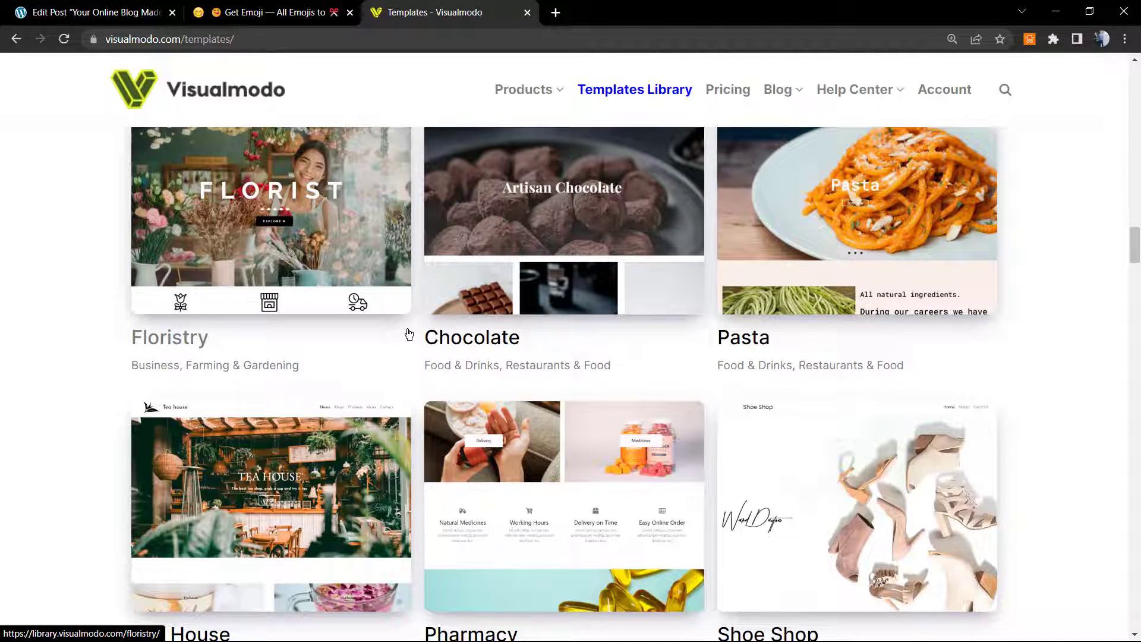
{"action": "scroll", "coordinate": [409, 333], "scroll_direction": "down", "scroll_amount": 1}
{"action": "scroll", "coordinate": [409, 333], "scroll_direction": "down", "scroll_amount": 3}
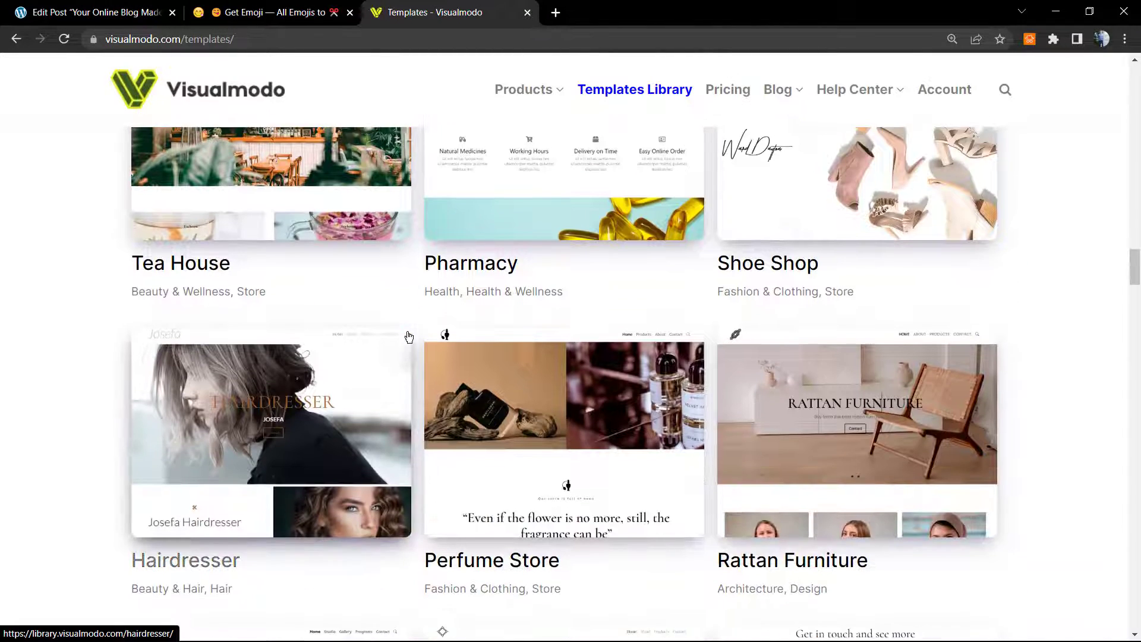
{"action": "scroll", "coordinate": [408, 337], "scroll_direction": "down", "scroll_amount": 2}
{"action": "scroll", "coordinate": [409, 336], "scroll_direction": "down", "scroll_amount": 2}
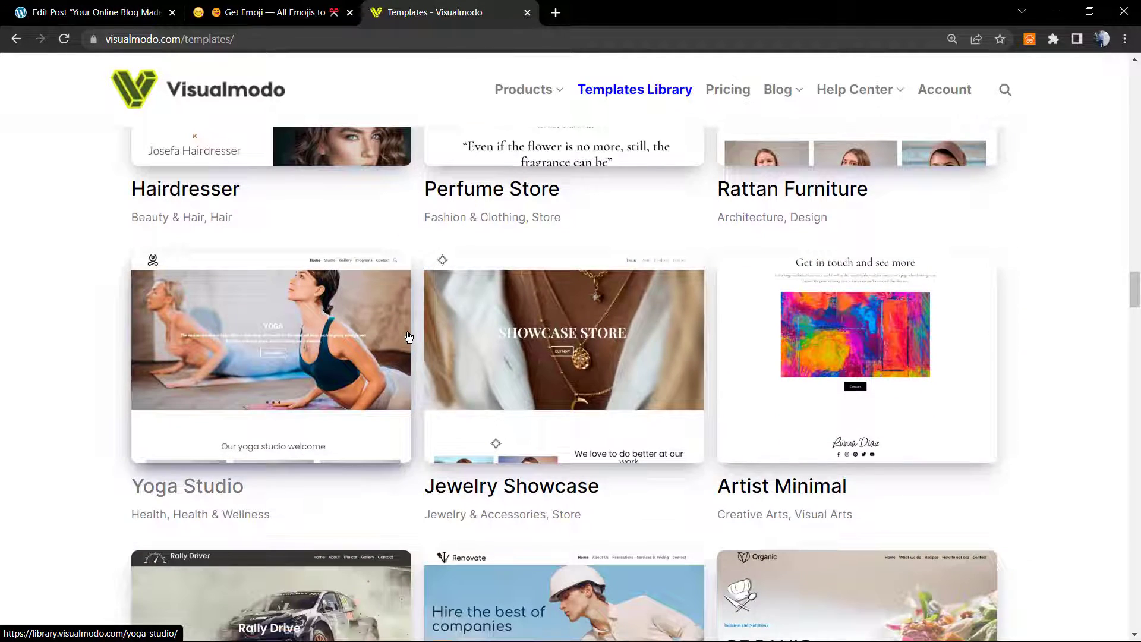
{"action": "scroll", "coordinate": [408, 337], "scroll_direction": "down", "scroll_amount": 1}
{"action": "scroll", "coordinate": [408, 336], "scroll_direction": "down", "scroll_amount": 2}
{"action": "scroll", "coordinate": [408, 336], "scroll_direction": "down", "scroll_amount": 2}
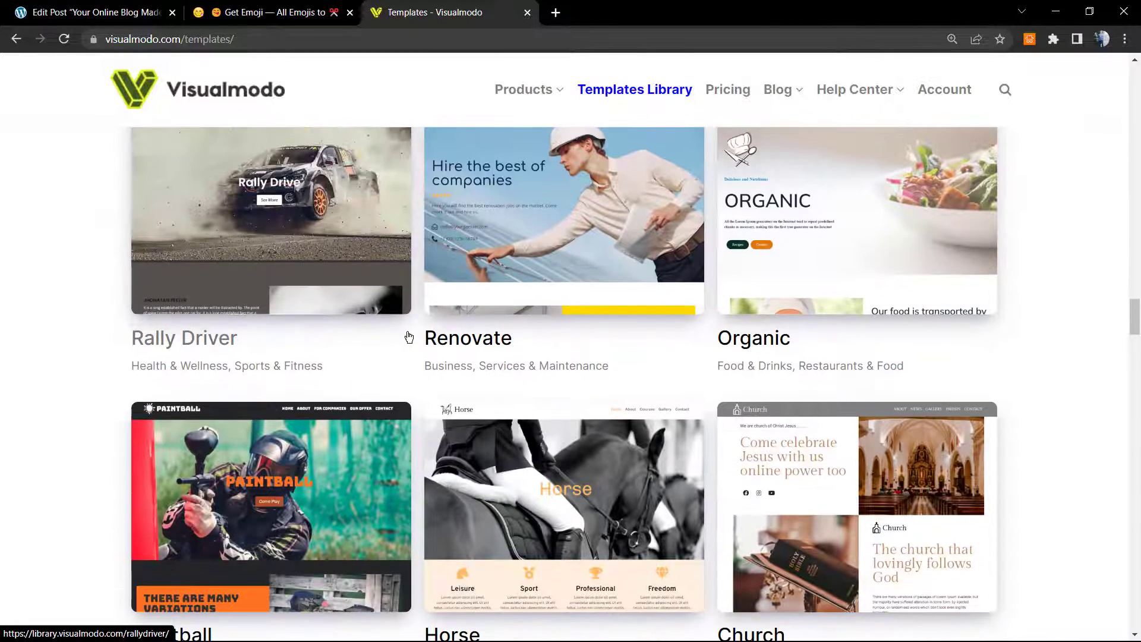
{"action": "scroll", "coordinate": [408, 336], "scroll_direction": "down", "scroll_amount": 1}
{"action": "scroll", "coordinate": [408, 336], "scroll_direction": "down", "scroll_amount": 2}
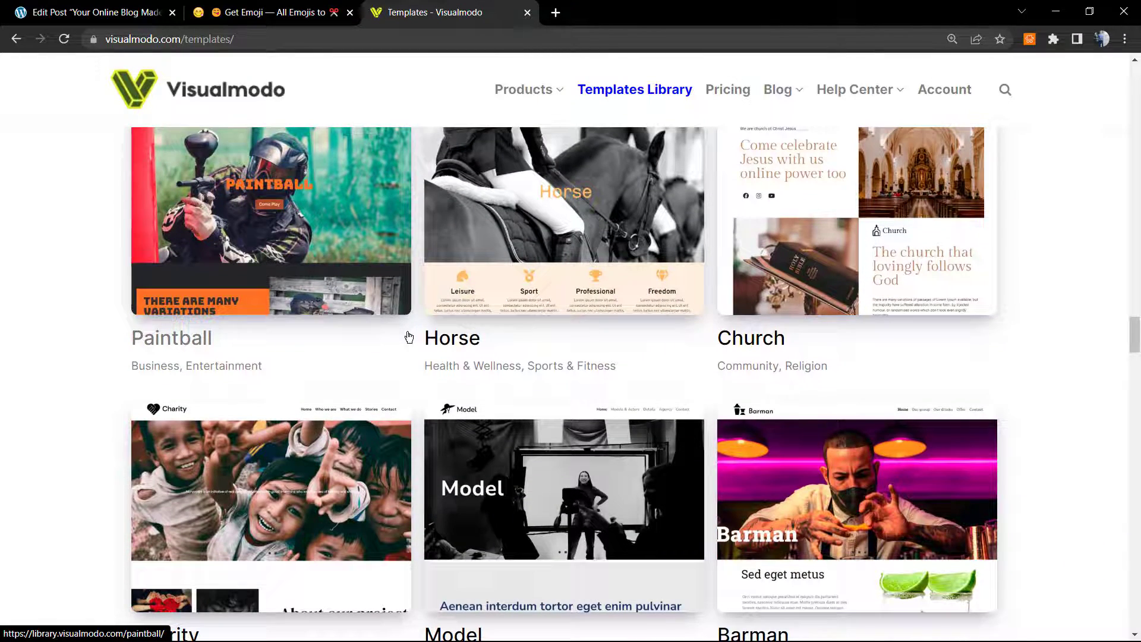
{"action": "scroll", "coordinate": [409, 336], "scroll_direction": "down", "scroll_amount": 3}
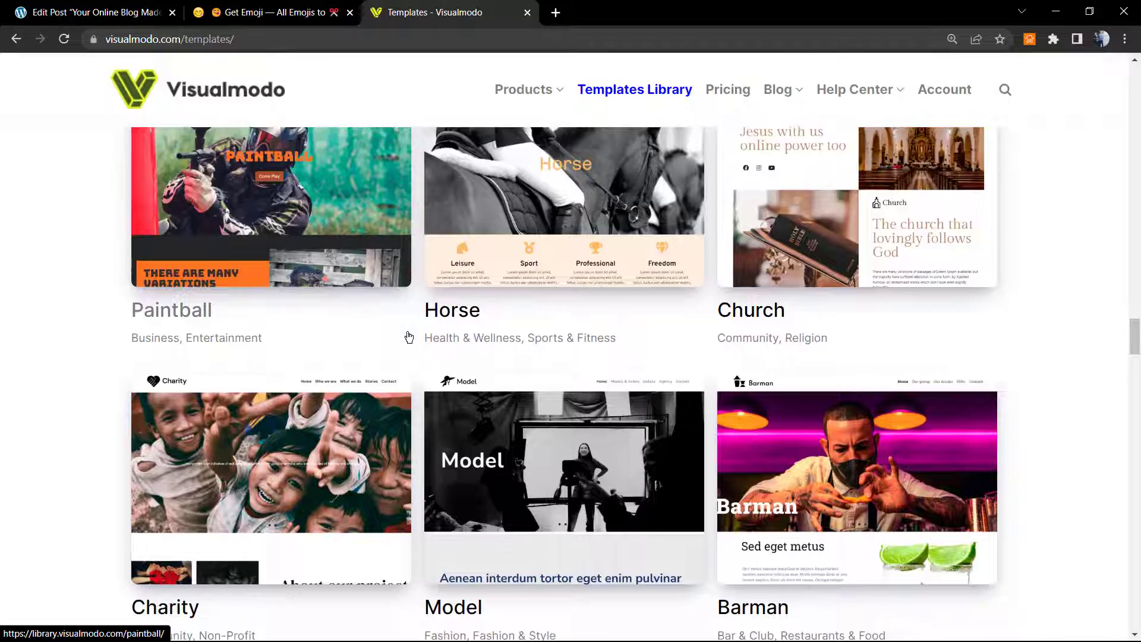
{"action": "scroll", "coordinate": [409, 336], "scroll_direction": "down", "scroll_amount": 2}
{"action": "scroll", "coordinate": [408, 336], "scroll_direction": "down", "scroll_amount": 3}
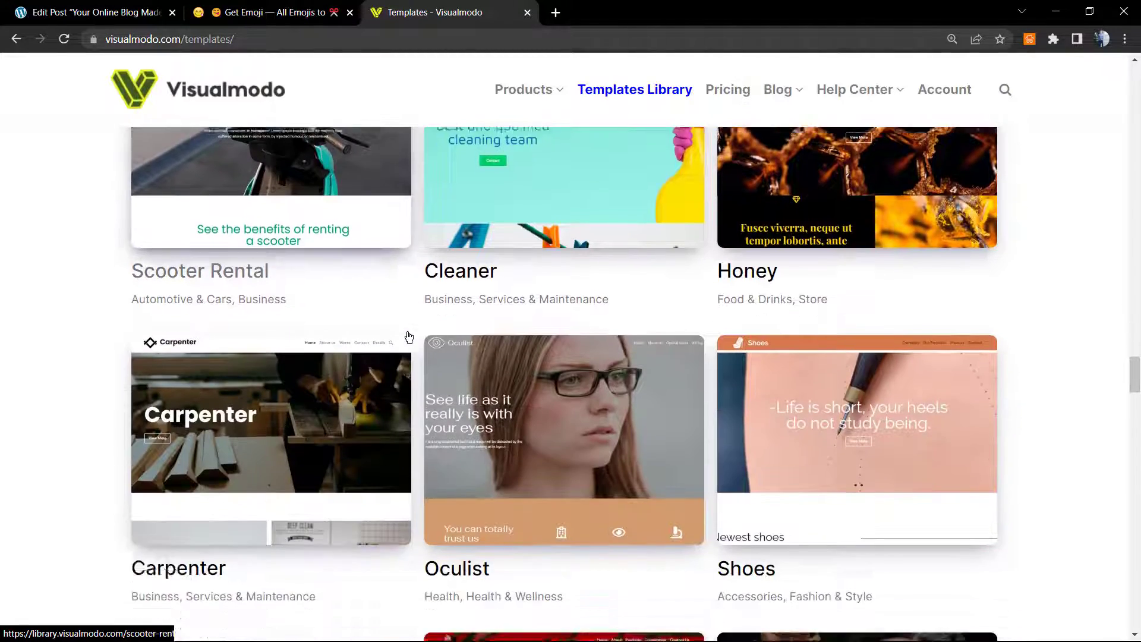
{"action": "scroll", "coordinate": [409, 335], "scroll_direction": "down", "scroll_amount": 1}
{"action": "scroll", "coordinate": [408, 336], "scroll_direction": "down", "scroll_amount": 3}
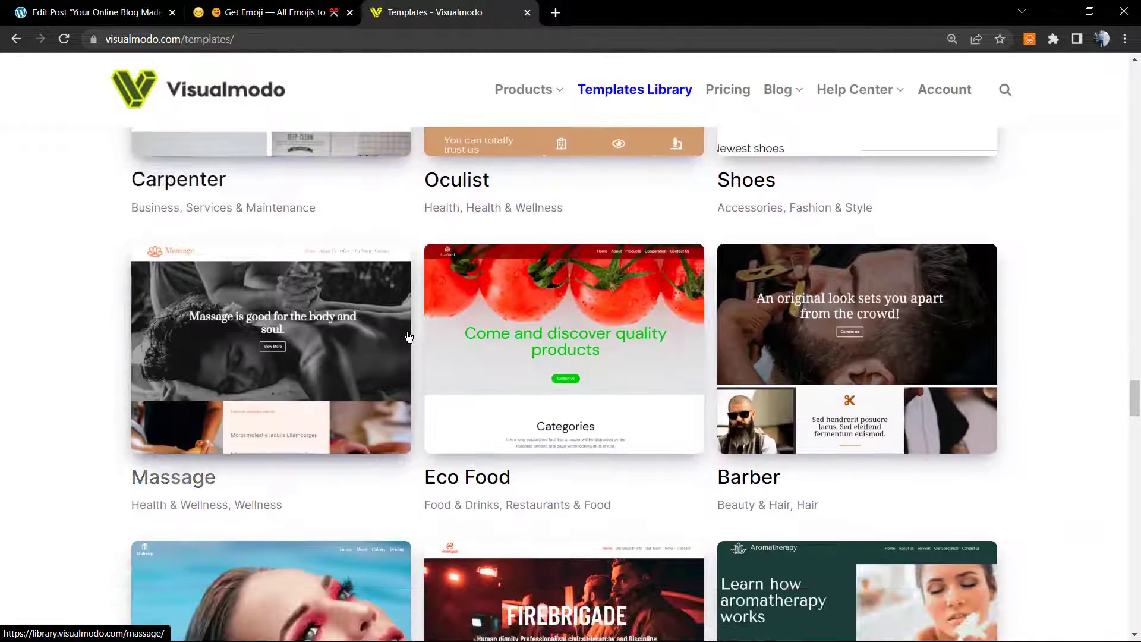
{"action": "scroll", "coordinate": [409, 336], "scroll_direction": "down", "scroll_amount": 3}
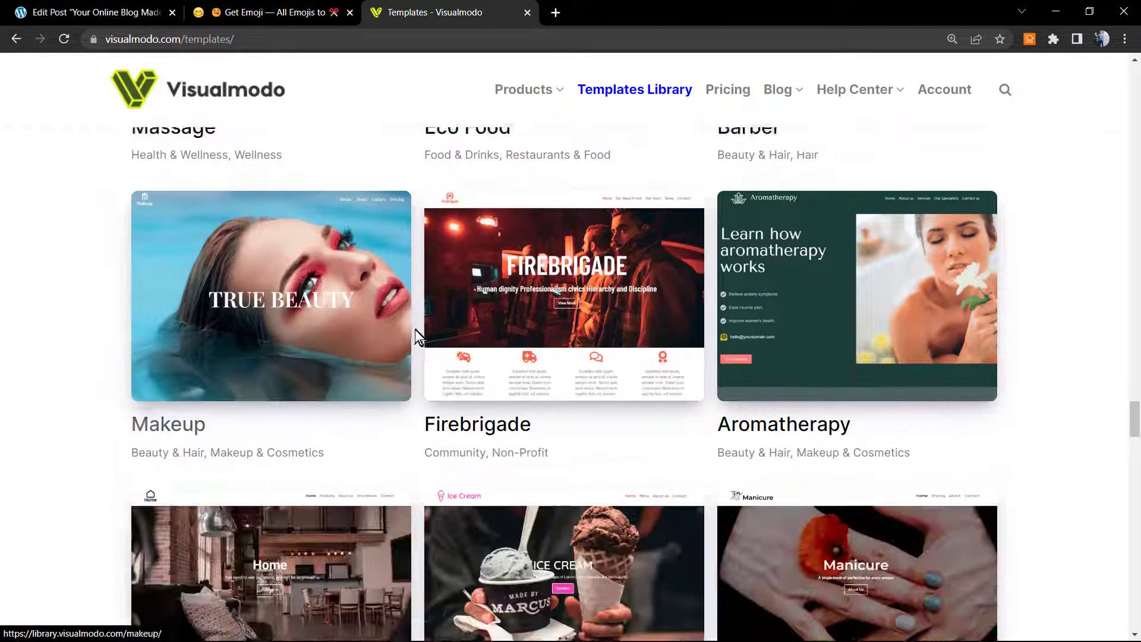
{"action": "scroll", "coordinate": [419, 339], "scroll_direction": "down", "scroll_amount": 3}
{"action": "scroll", "coordinate": [438, 351], "scroll_direction": "down", "scroll_amount": 2}
{"action": "scroll", "coordinate": [433, 312], "scroll_direction": "down", "scroll_amount": 2}
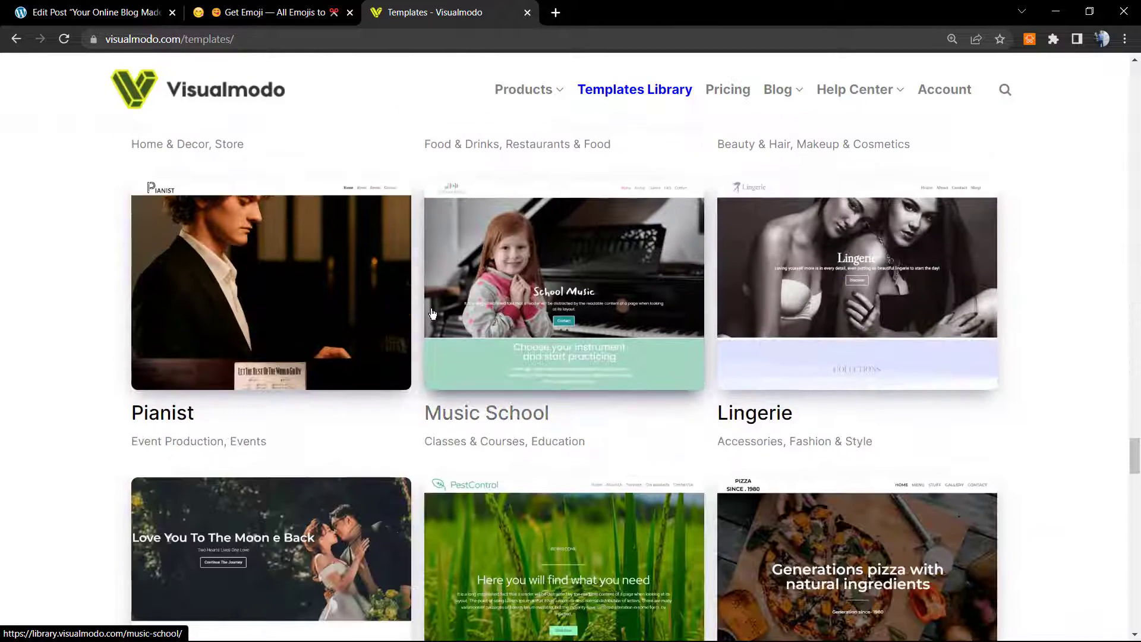